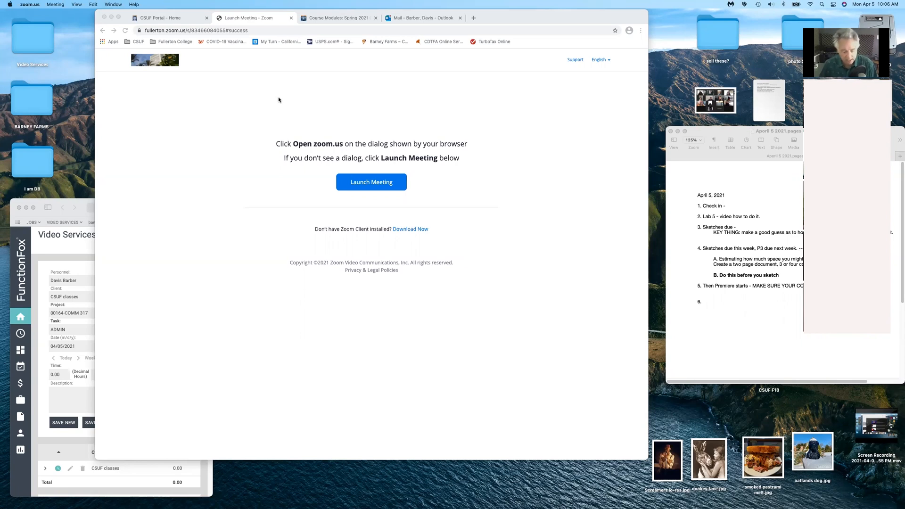
# Switch to InDesign and close the open Untitled-3 document without saving its changes
pyautogui.press('super+Tab')
pyautogui.click(540, 256)
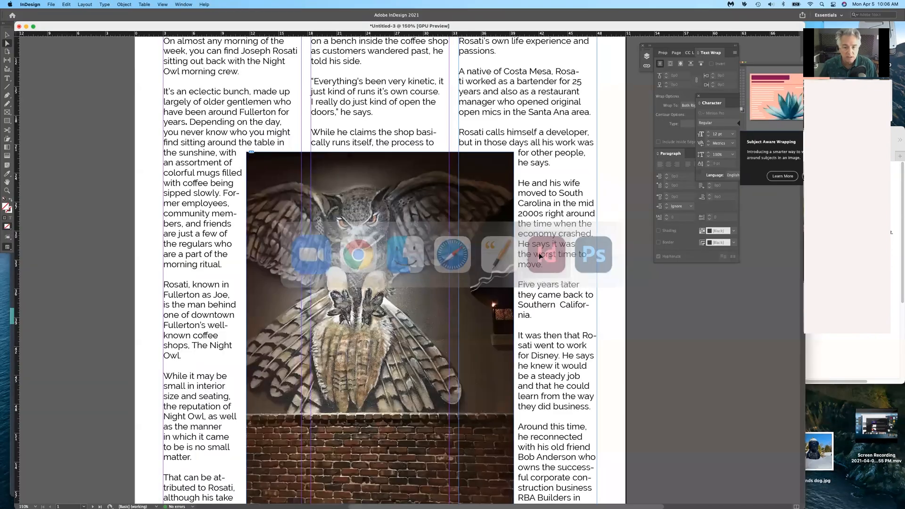
pyautogui.press('super+w')
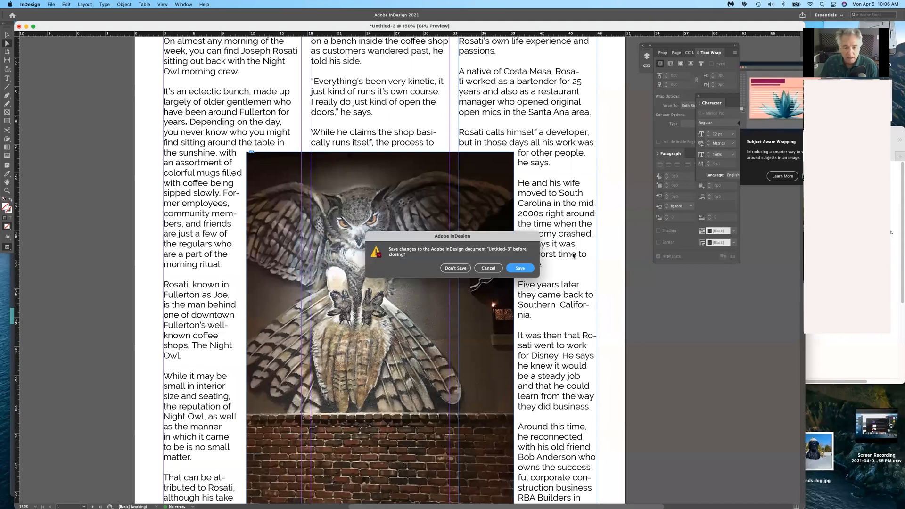
pyautogui.click(455, 268)
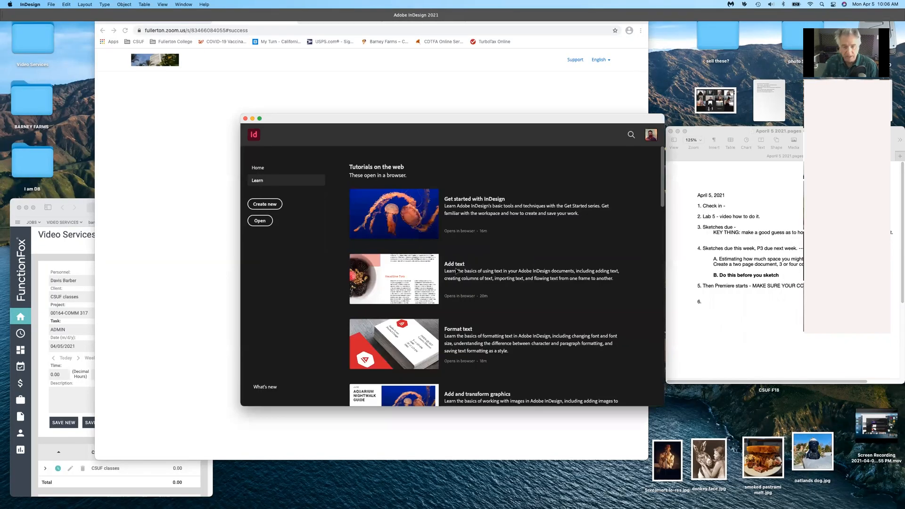
# Create a new 51p0 x 66p0 document with two pages, three columns and facing pages enabled
pyautogui.click(264, 204)
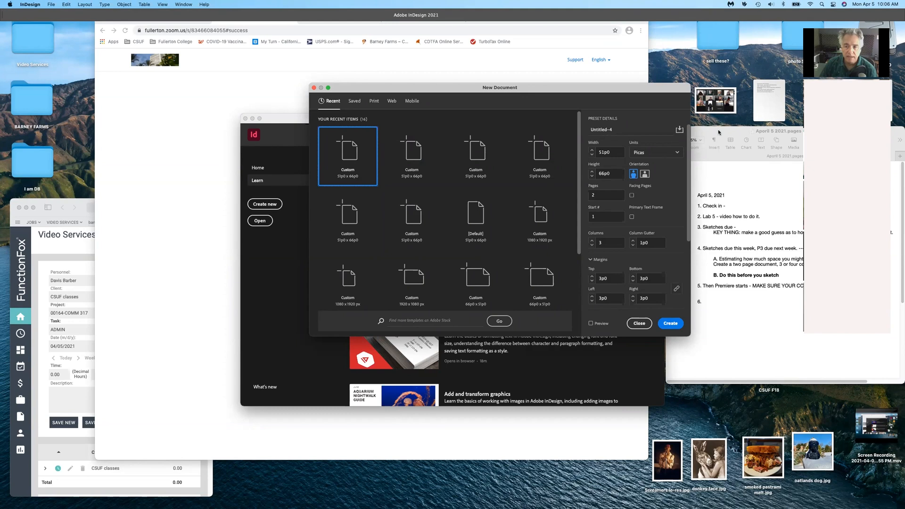
pyautogui.moveTo(718, 134); pyautogui.dragTo(734, 224)
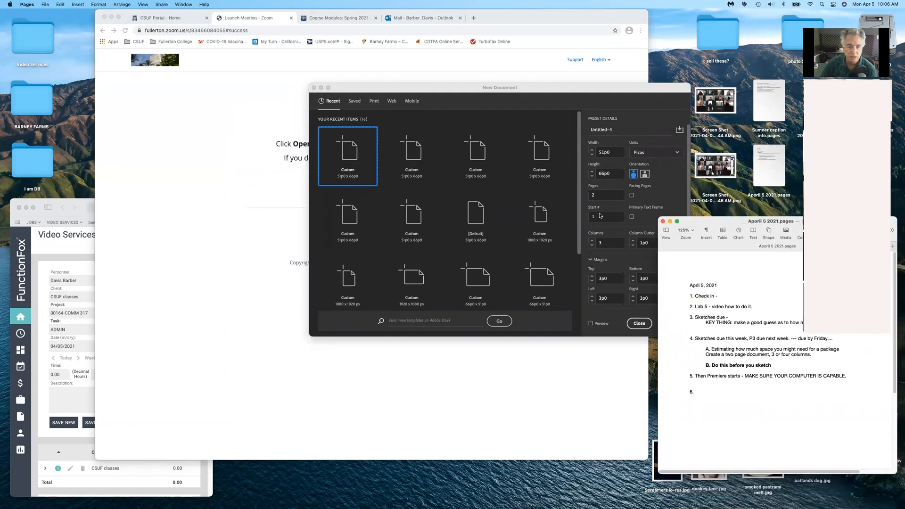
pyautogui.click(448, 89)
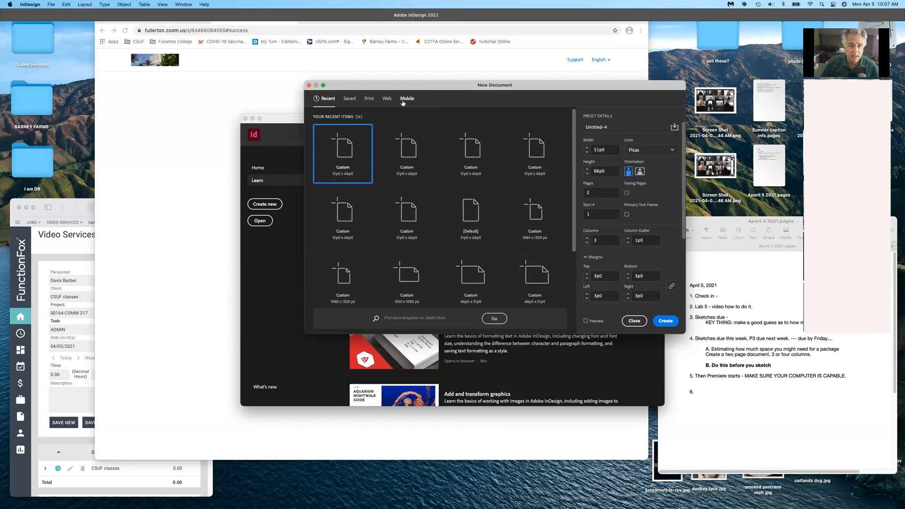
pyautogui.moveTo(422, 87); pyautogui.dragTo(336, 74)
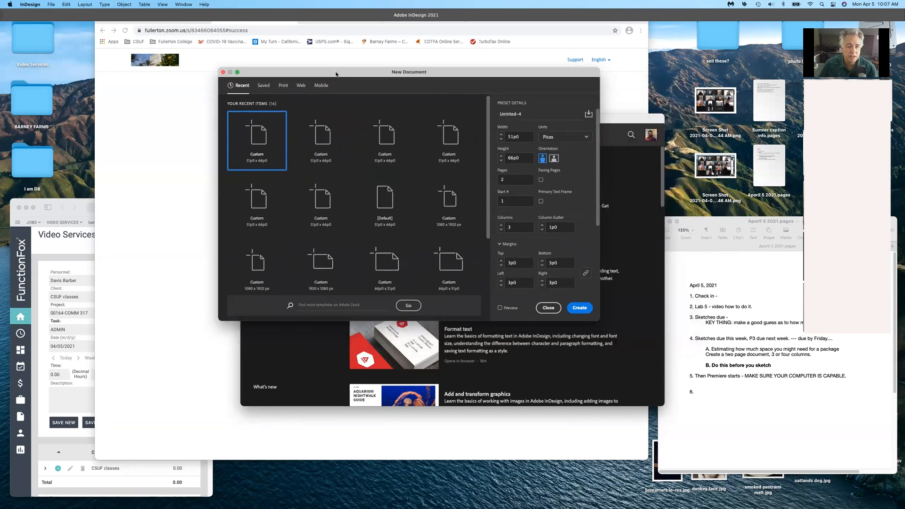
pyautogui.click(541, 180)
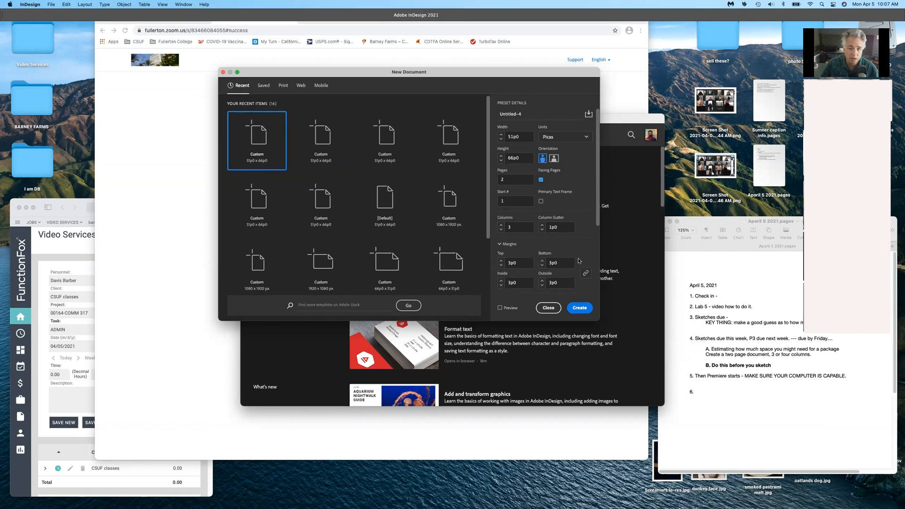
pyautogui.click(581, 307)
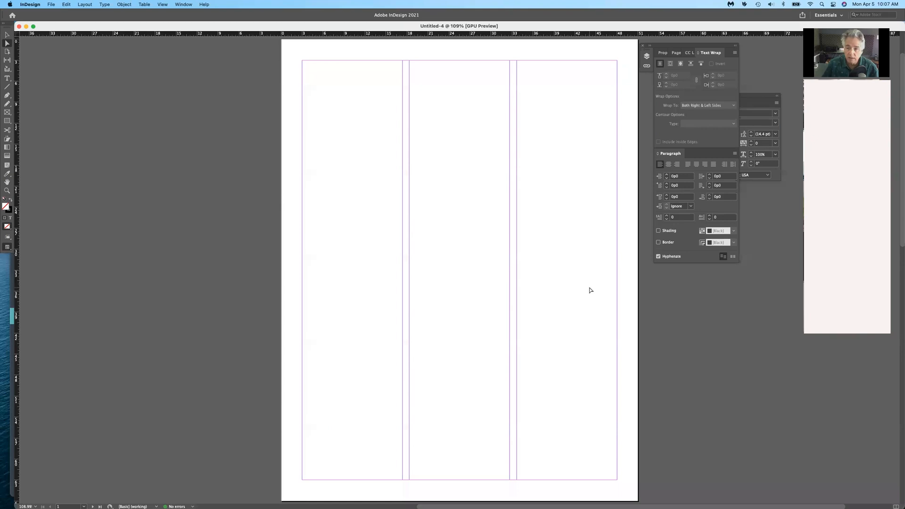
# Examine the arrangement of the new document's two pages and the column guides on page 1
pyautogui.press('super+minus')
pyautogui.press('super+minus')
pyautogui.press('super+minus')
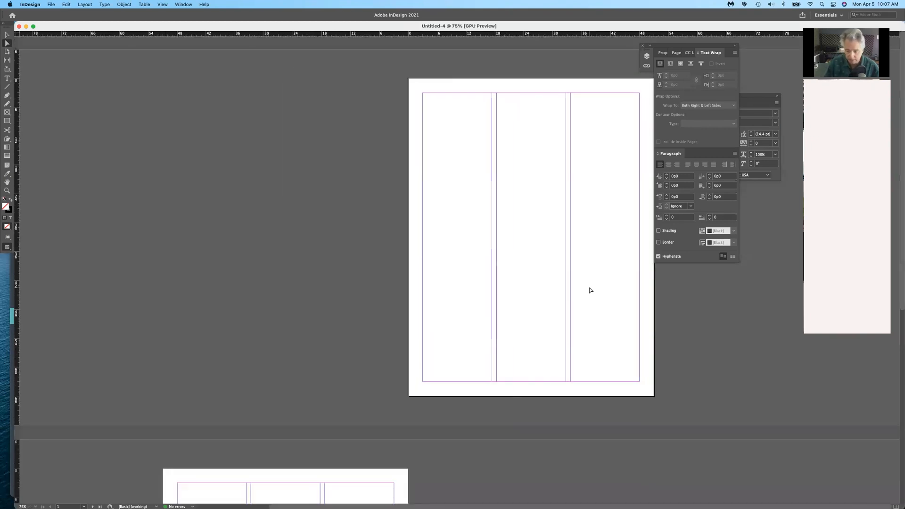
pyautogui.scroll(-3, 568, 277)
pyautogui.scroll(3, 564, 276)
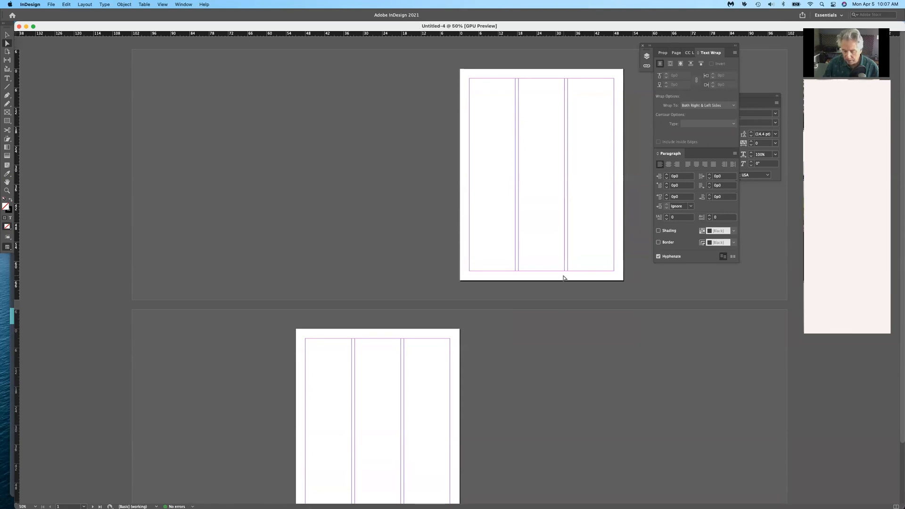
pyautogui.press('super+equal')
pyautogui.press('super+equal')
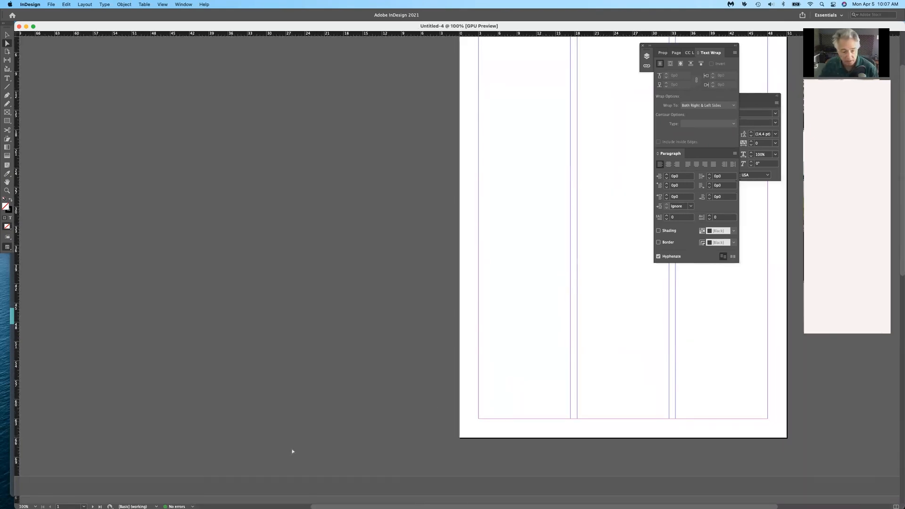
pyautogui.hscroll(5, 499, 433)
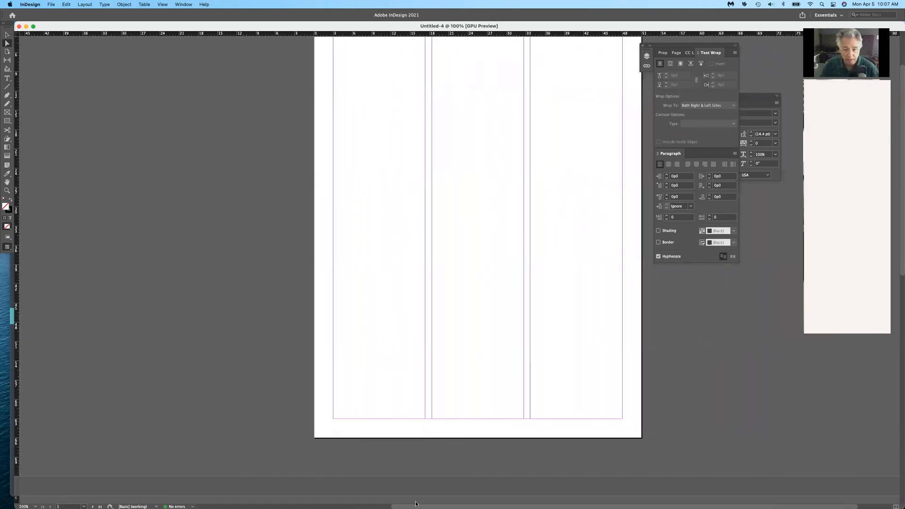
pyautogui.scroll(2, 442, 386)
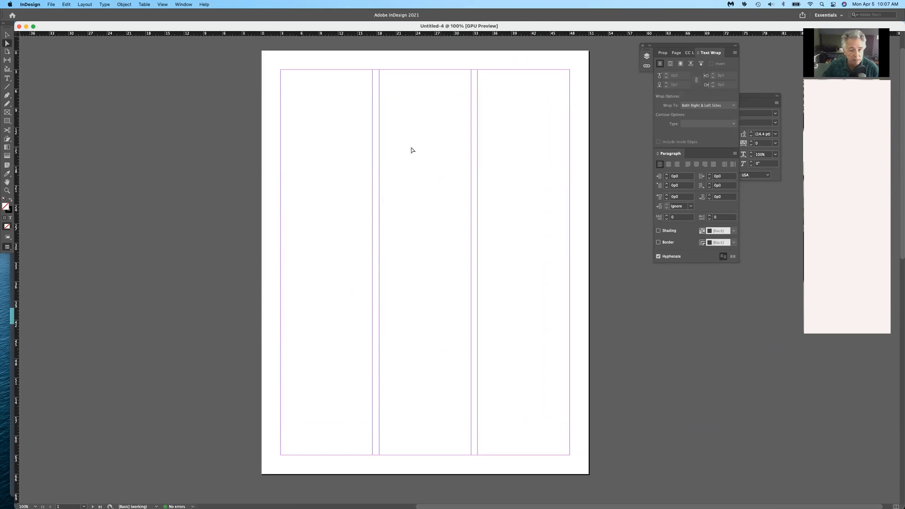
# Place night owl.docx from the Lab 5 folder into the first column of page 1
pyautogui.click(49, 4)
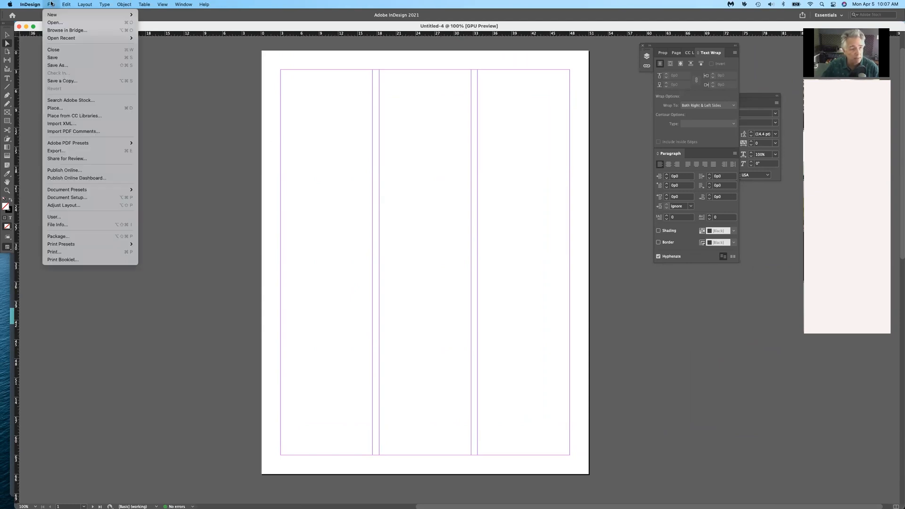
pyautogui.click(64, 108)
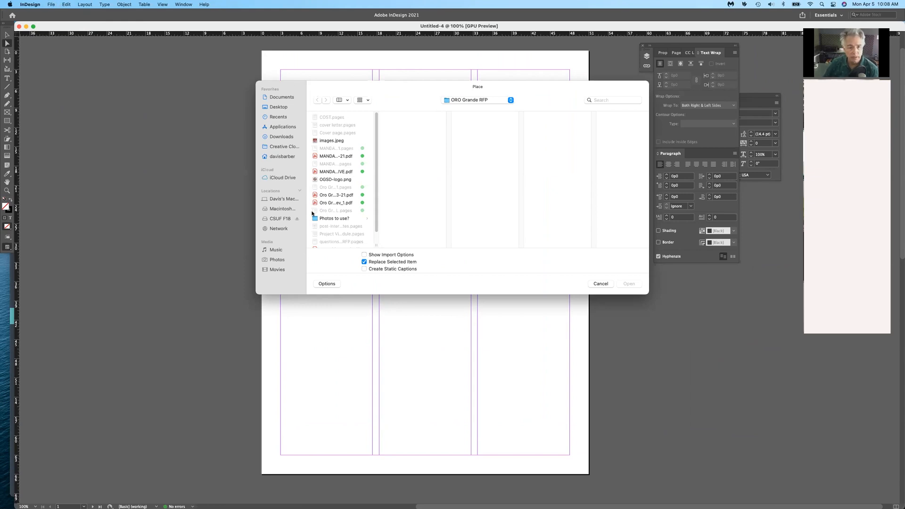
pyautogui.click(476, 100)
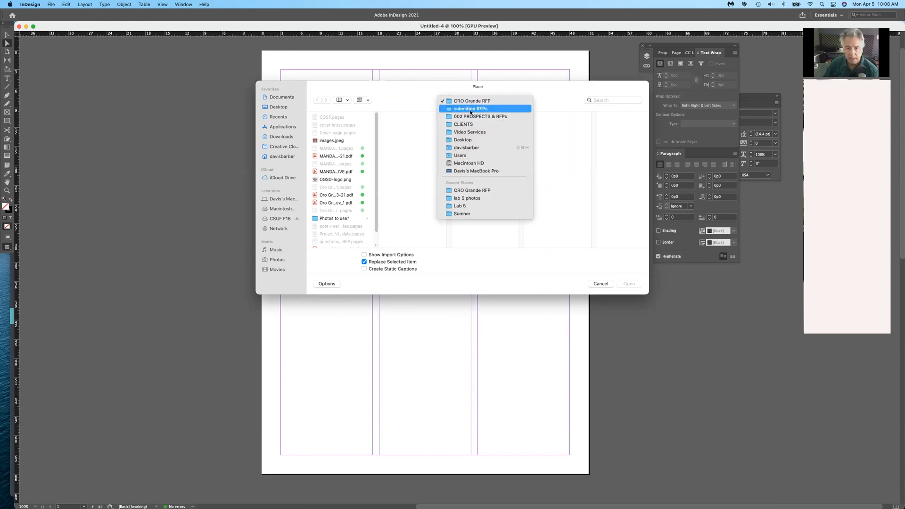
pyautogui.click(461, 207)
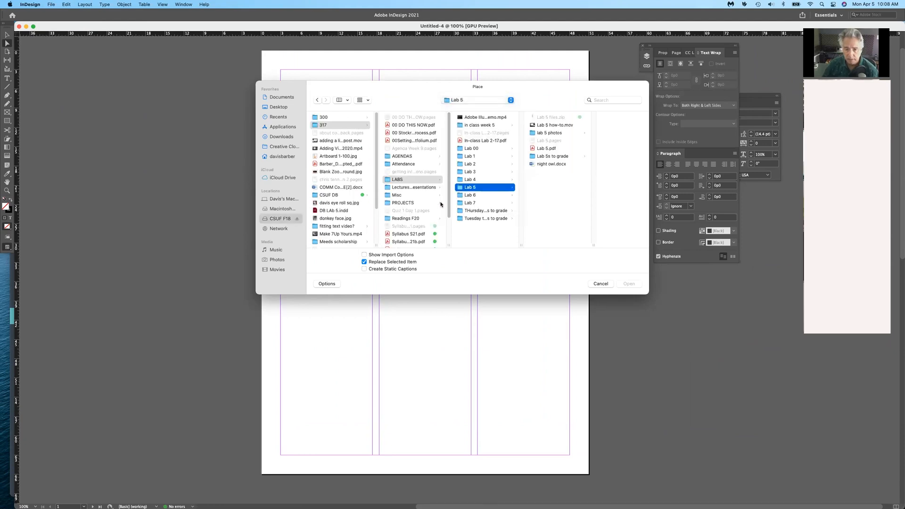
pyautogui.click(539, 164)
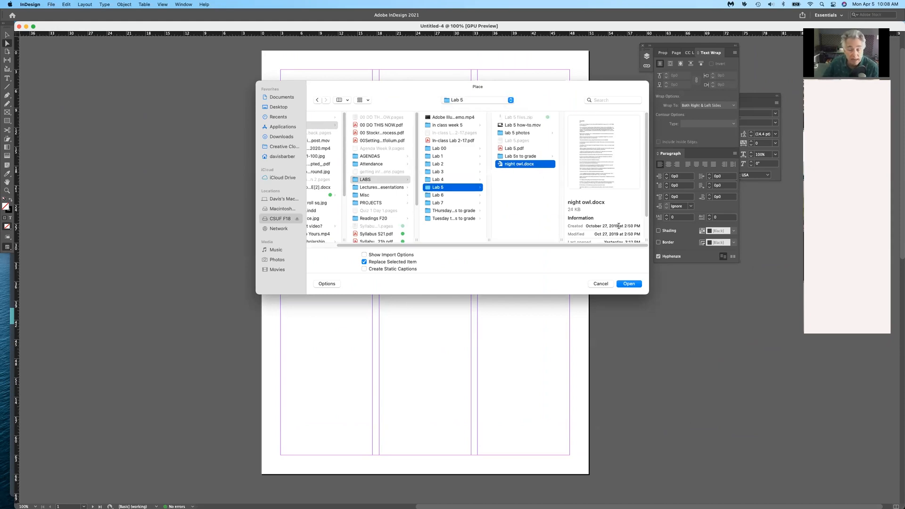
pyautogui.click(634, 284)
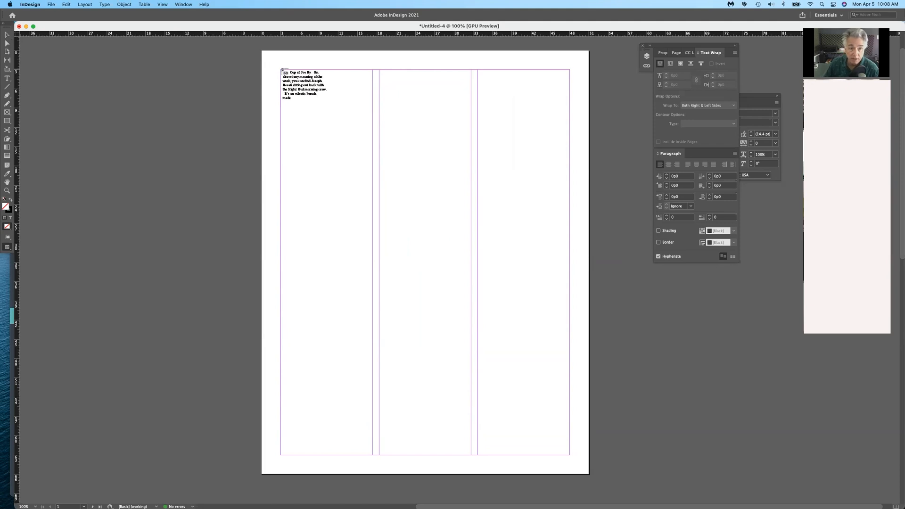
pyautogui.click(282, 72)
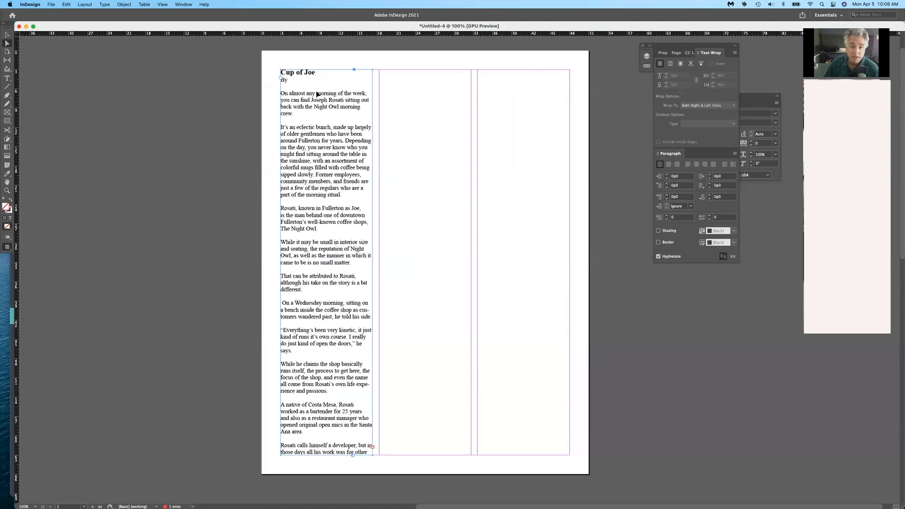
# Thread the overset text from the first column into the second column of page 1
pyautogui.scroll(-5, 321, 130)
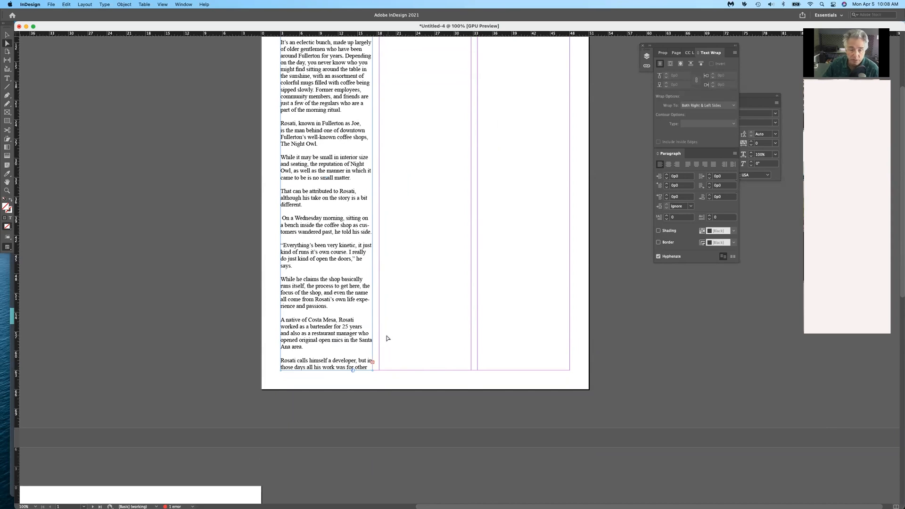
pyautogui.click(372, 361)
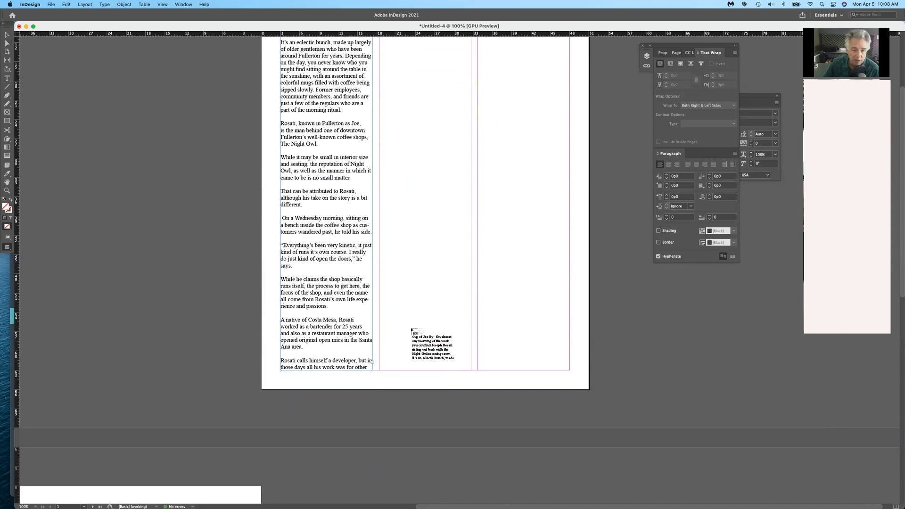
pyautogui.scroll(5, 410, 332)
pyautogui.scroll(5, 416, 313)
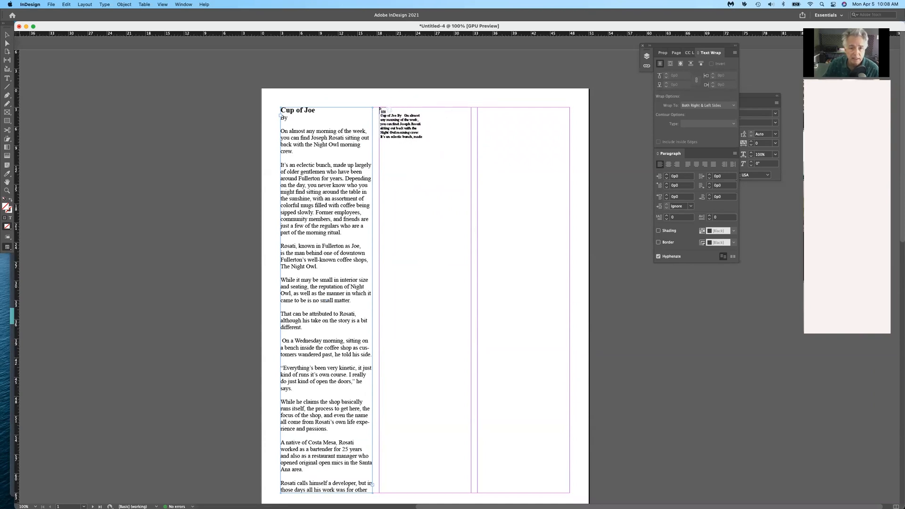
pyautogui.click(380, 109)
# Continue the story from the second column into the third column of page 1
pyautogui.scroll(-15, 483, 193)
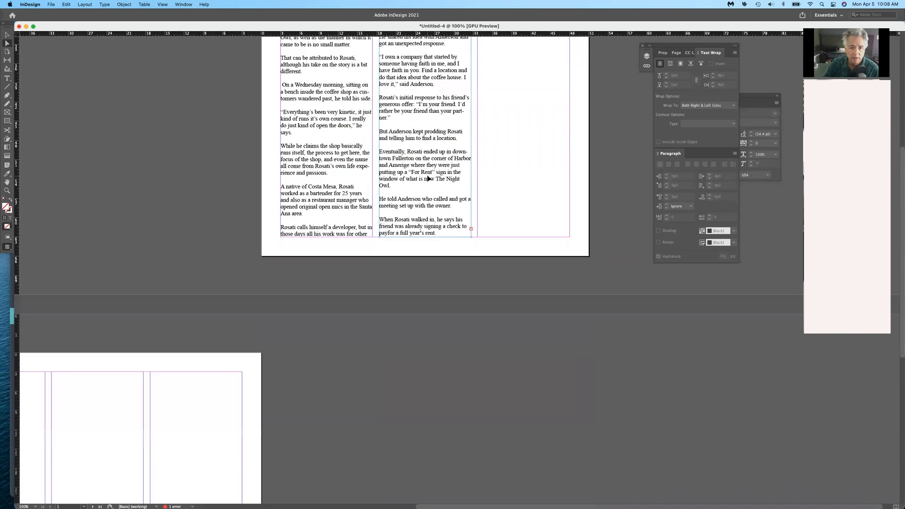
pyautogui.click(471, 230)
pyautogui.scroll(10, 500, 226)
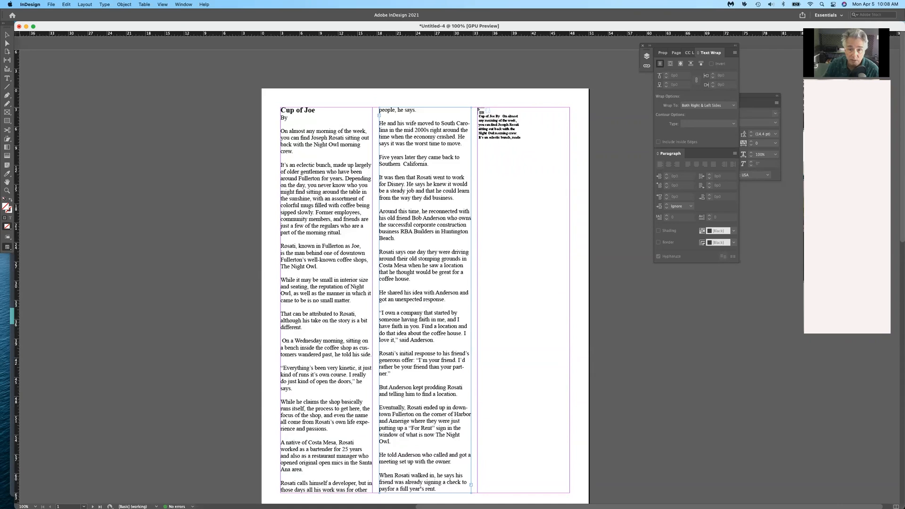
pyautogui.click(478, 110)
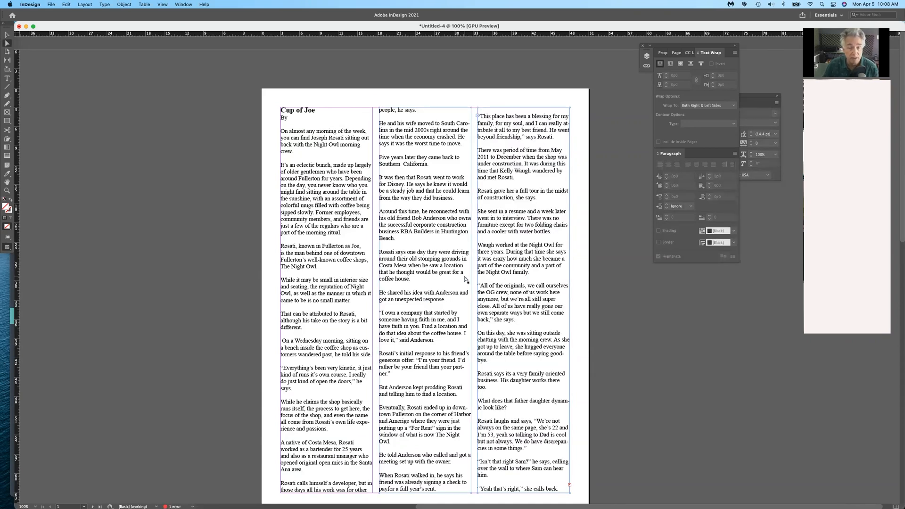
# Thread the remaining overset text from page 1's third column into the first column of page 2
pyautogui.scroll(-5, 465, 279)
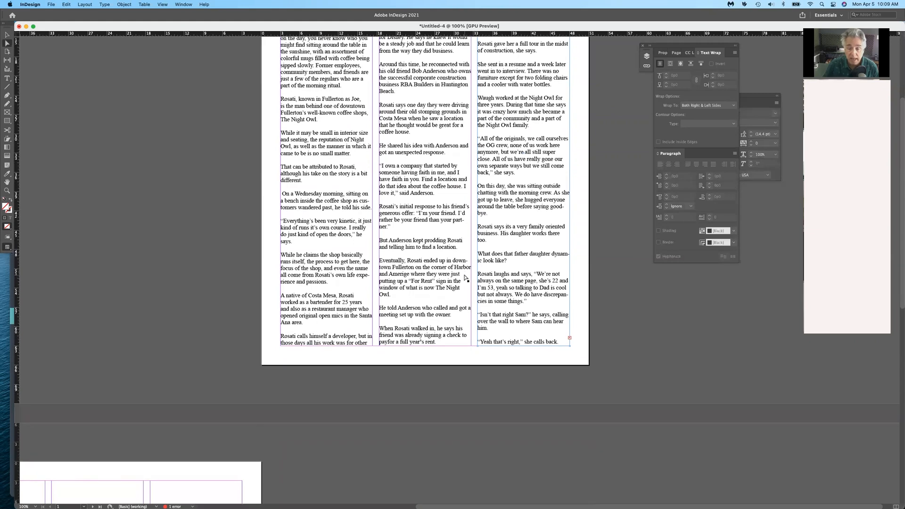
pyautogui.scroll(5, 465, 279)
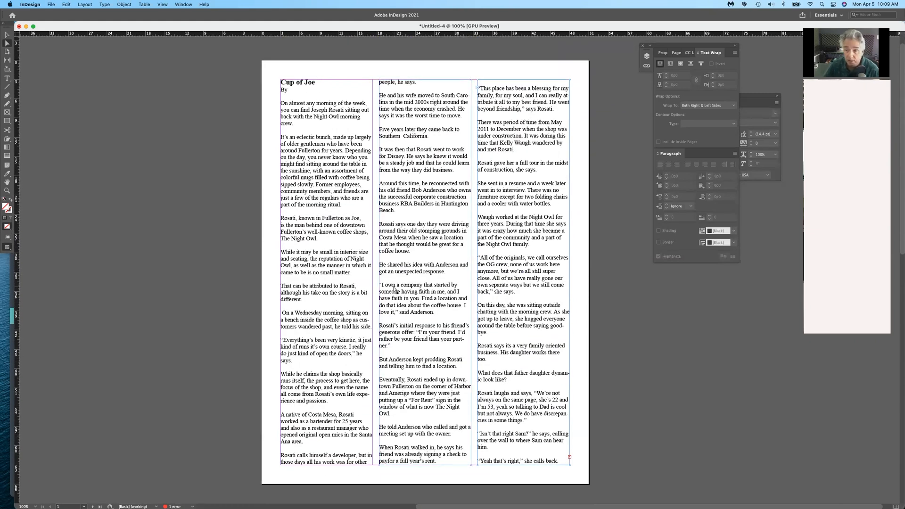
pyautogui.scroll(-2, 444, 246)
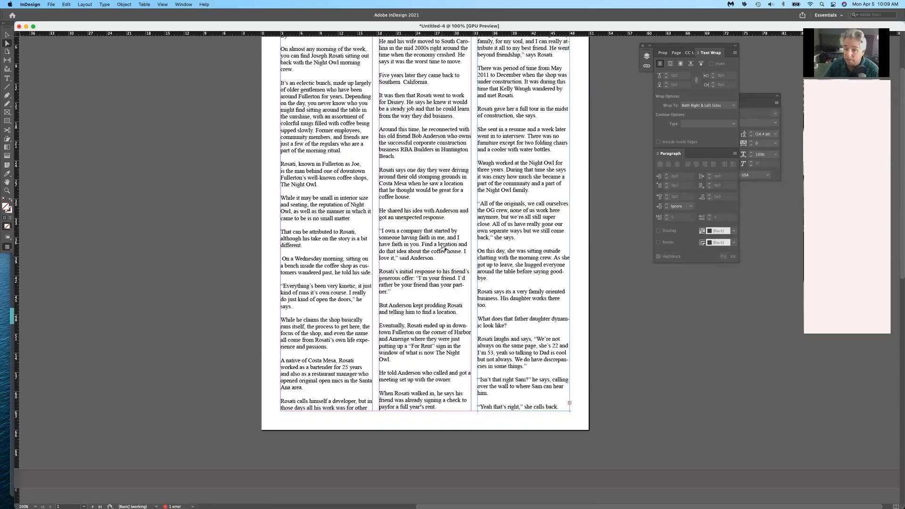
pyautogui.scroll(-5, 444, 246)
pyautogui.click(569, 288)
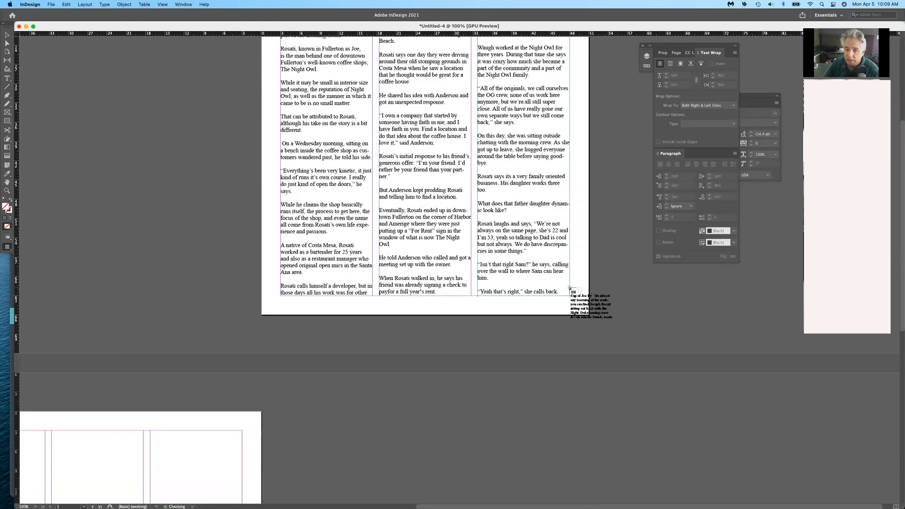
pyautogui.scroll(-15, 416, 252)
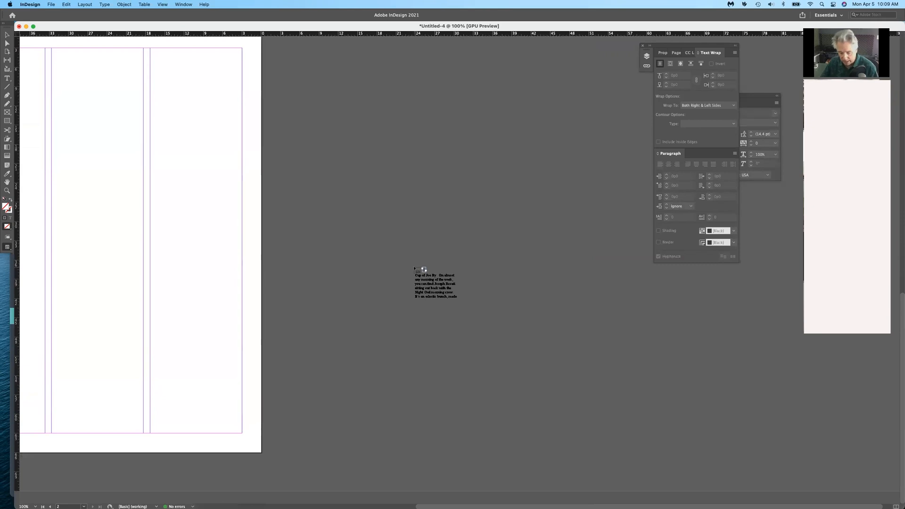
pyautogui.scroll(2, 415, 266)
pyautogui.hscroll(-10, 476, 503)
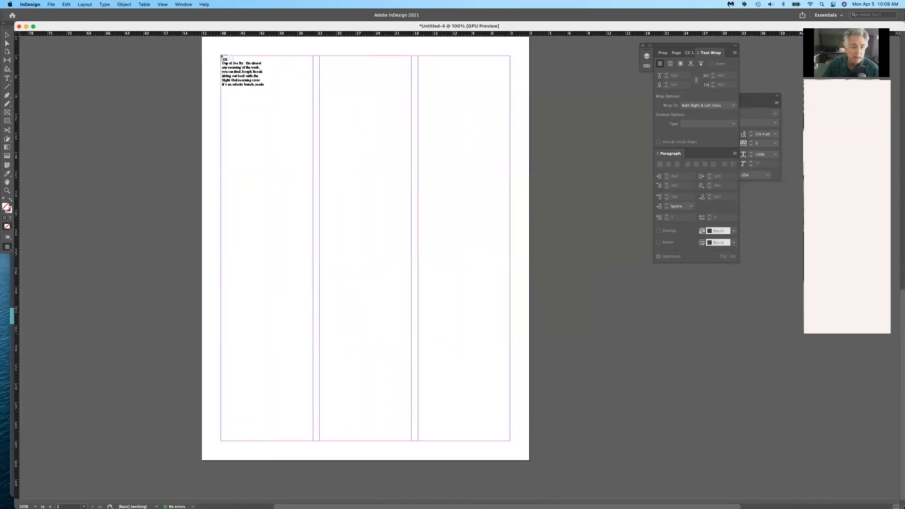
pyautogui.click(221, 56)
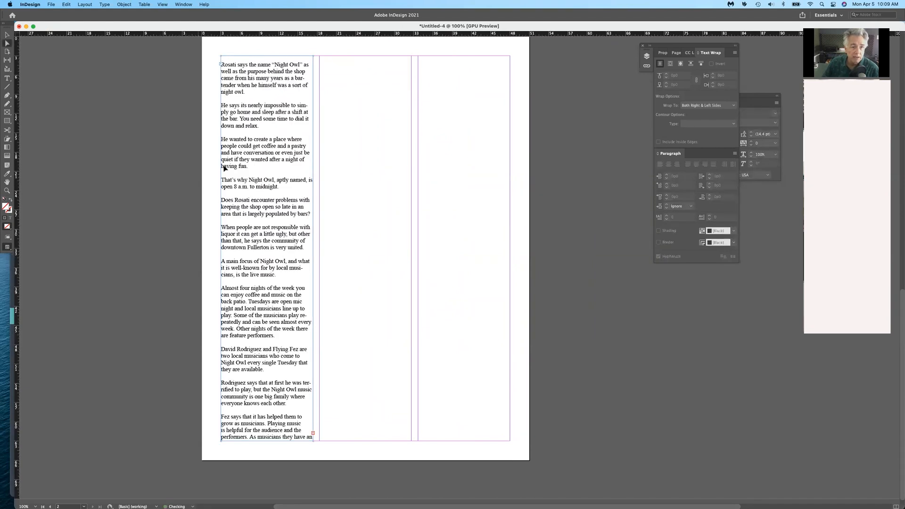
# Thread the overset text from page 2's first column through its second and third columns
pyautogui.click(313, 432)
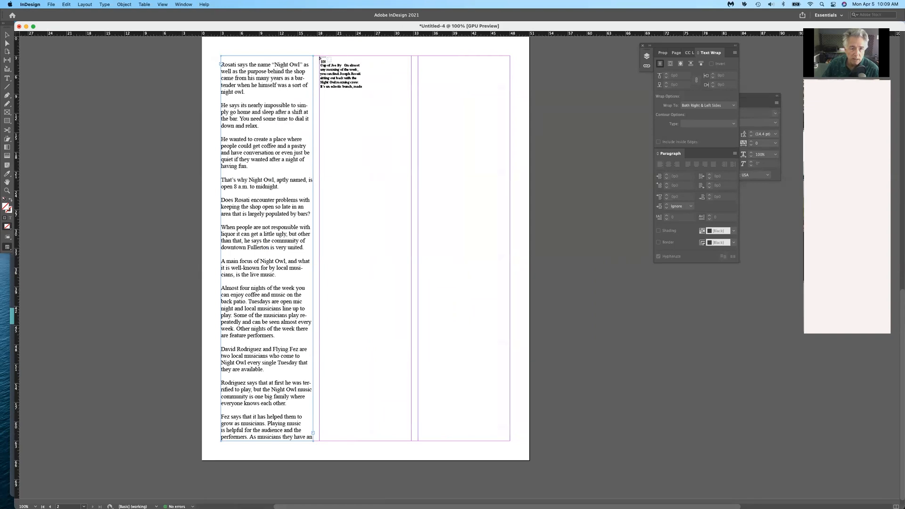
pyautogui.click(321, 57)
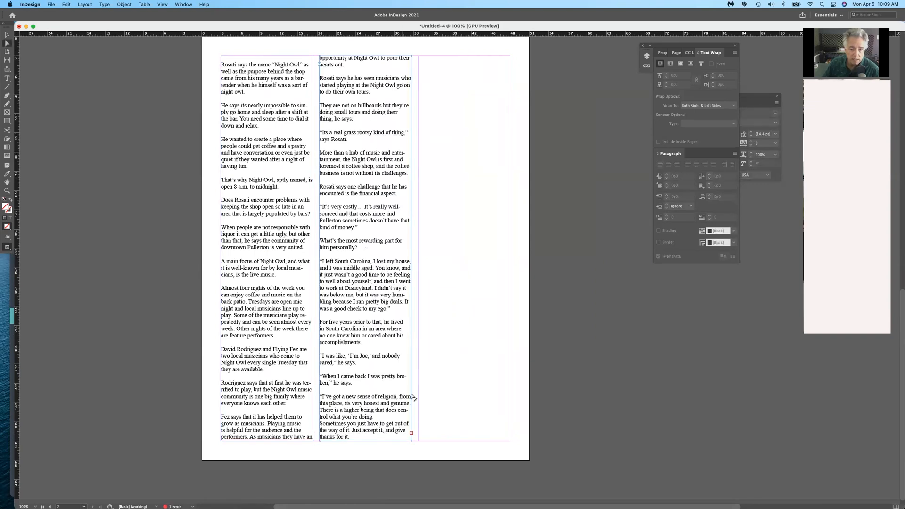
pyautogui.click(412, 433)
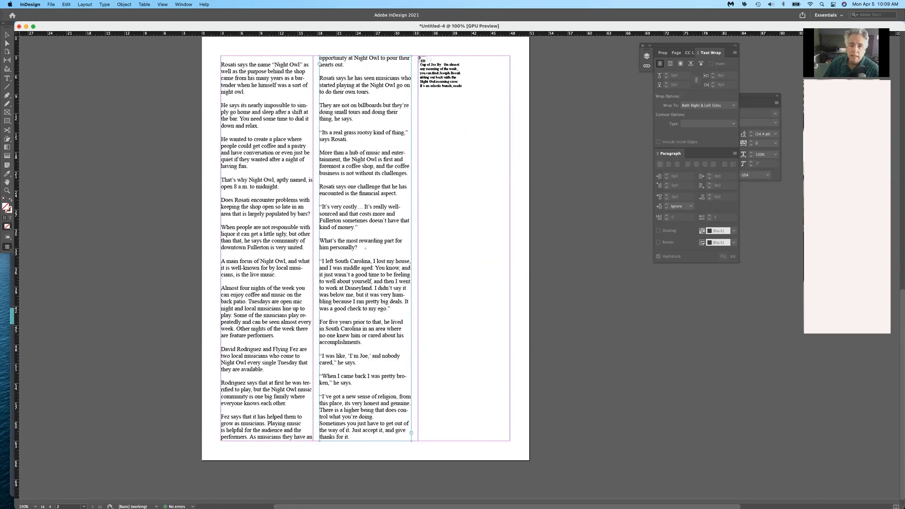
pyautogui.click(418, 56)
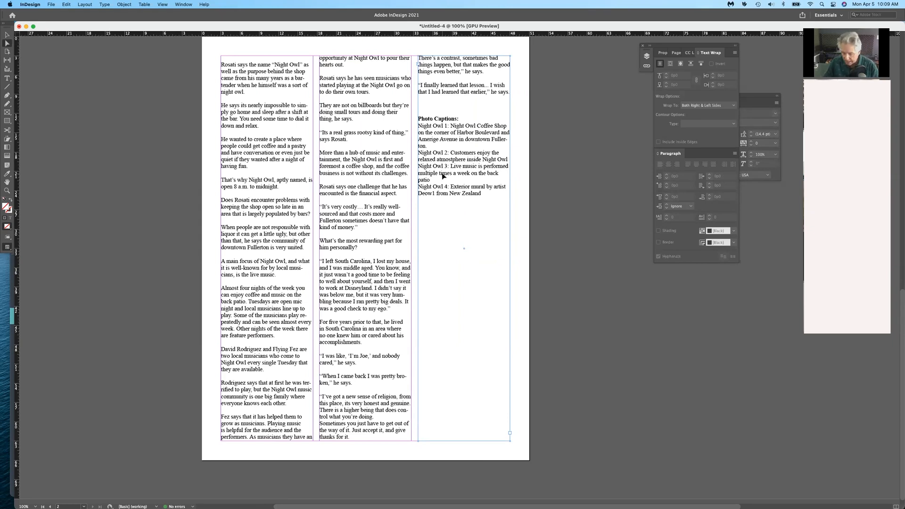
# Select a passage in page 2's second column and move the Text Wrap and Paragraph panels off the Character panel to check the type size
pyautogui.press('super+minus')
pyautogui.press('super+minus')
pyautogui.press('super+minus')
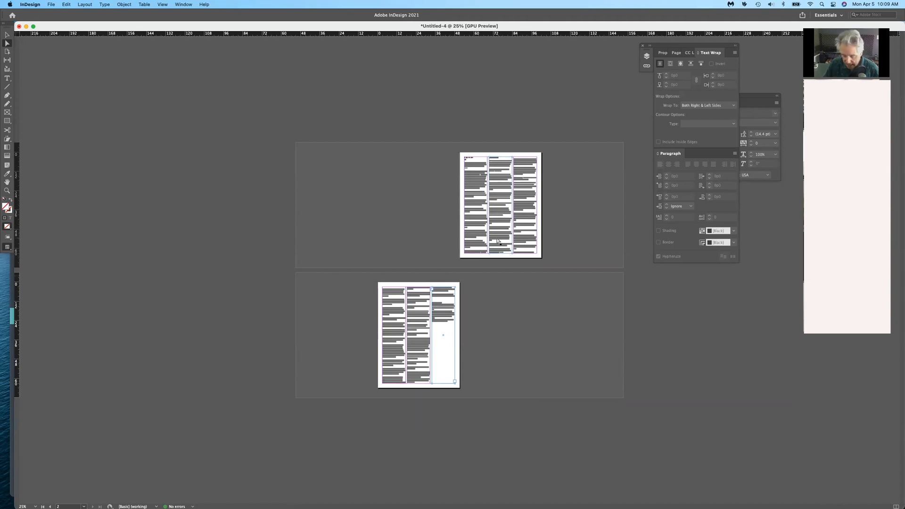
pyautogui.press('super+0')
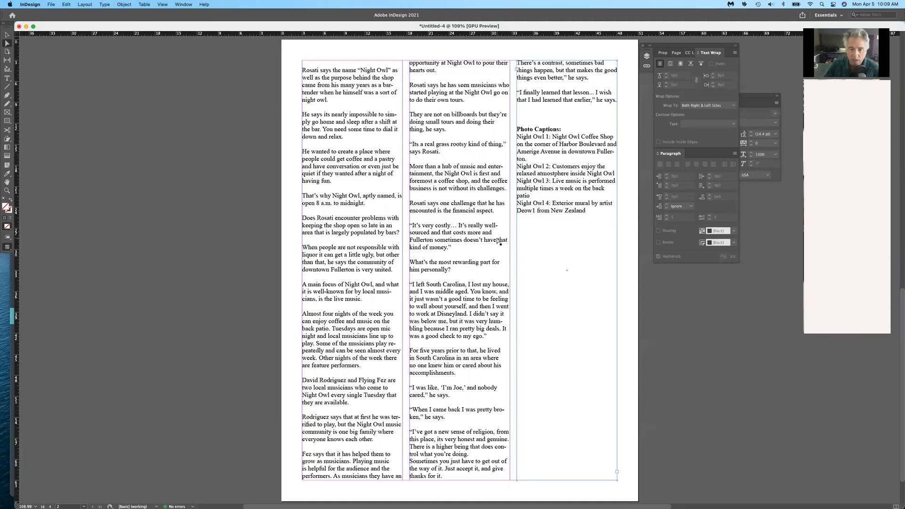
pyautogui.doubleClick(449, 166)
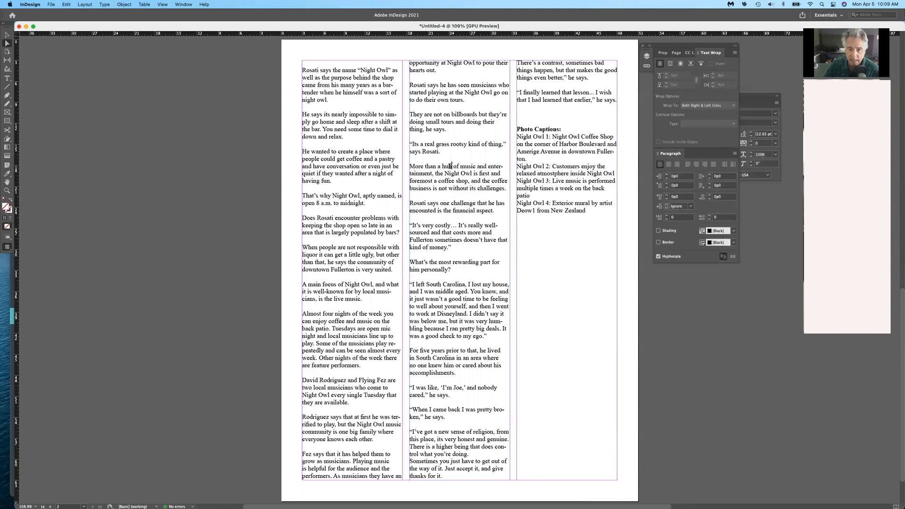
pyautogui.moveTo(447, 144); pyautogui.dragTo(439, 233)
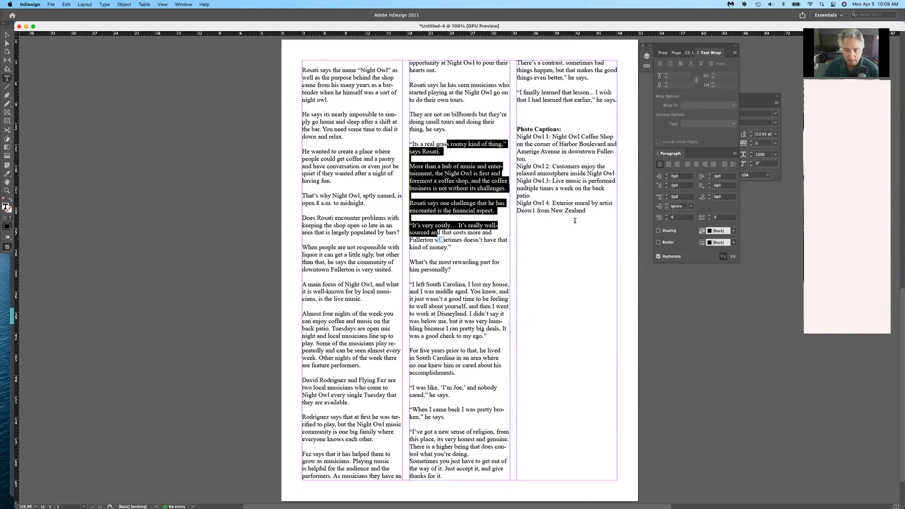
pyautogui.moveTo(678, 46); pyautogui.dragTo(753, 236)
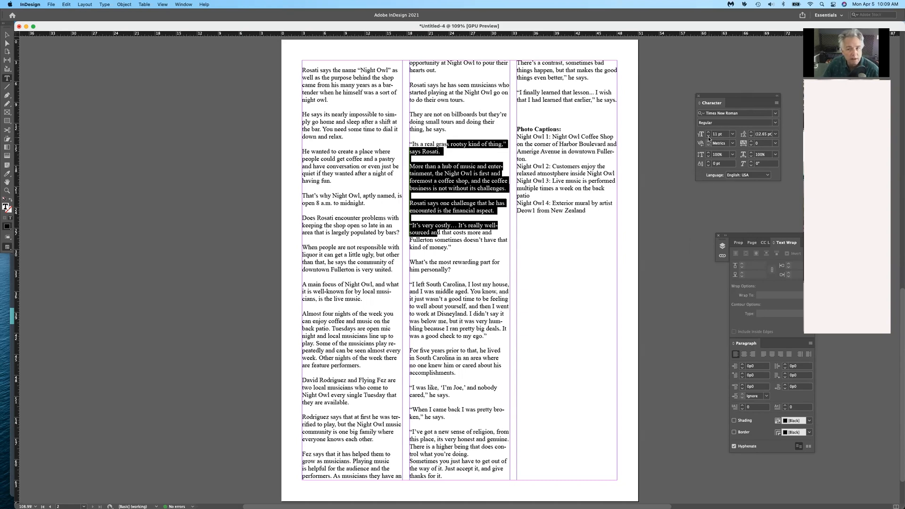
# Select the entire story and try its type size at 10 pt and 12 pt, settling on 11 pt
pyautogui.click(420, 175)
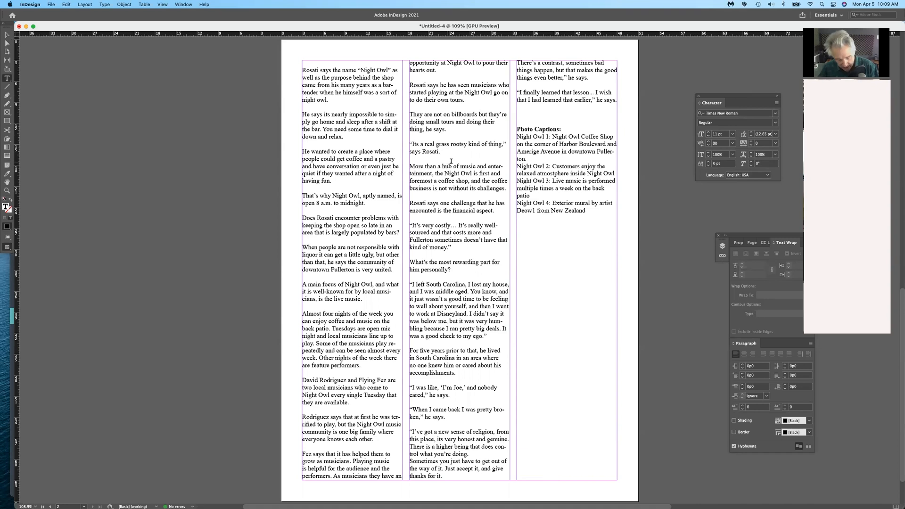
pyautogui.click(440, 144)
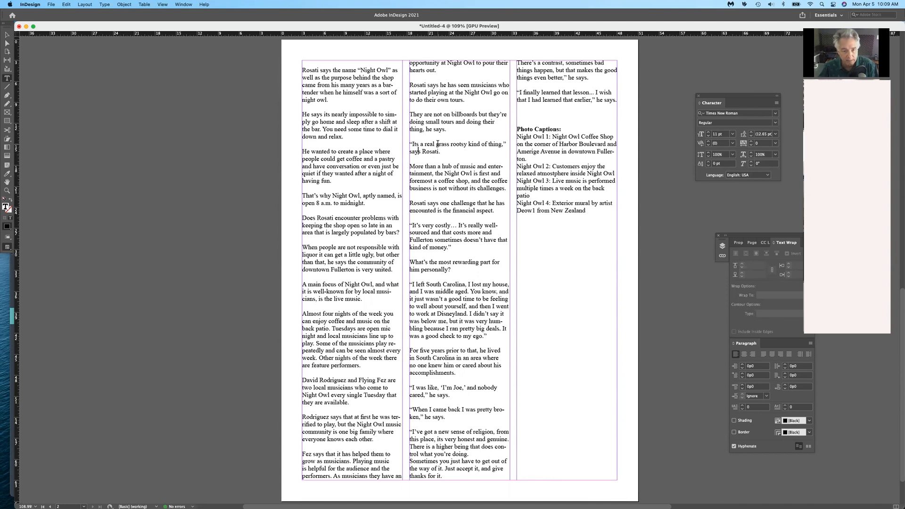
pyautogui.press('super+a')
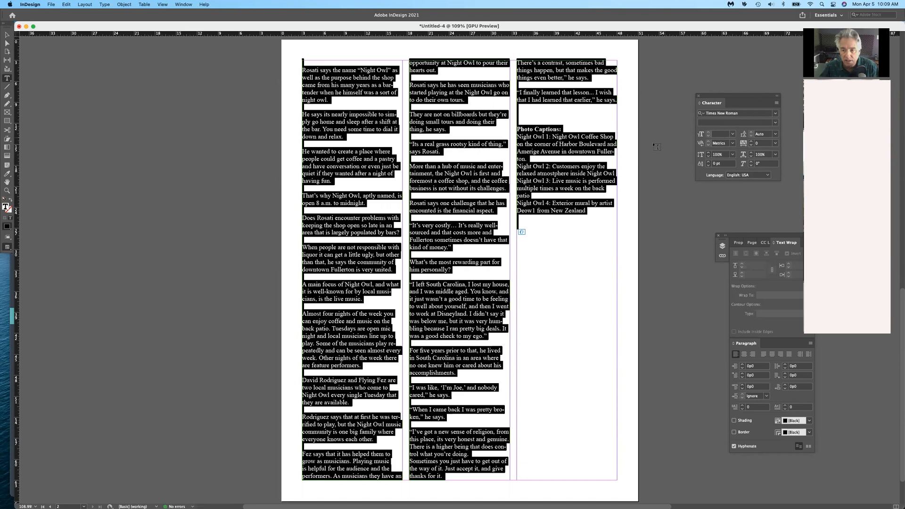
pyautogui.click(732, 134)
pyautogui.click(724, 173)
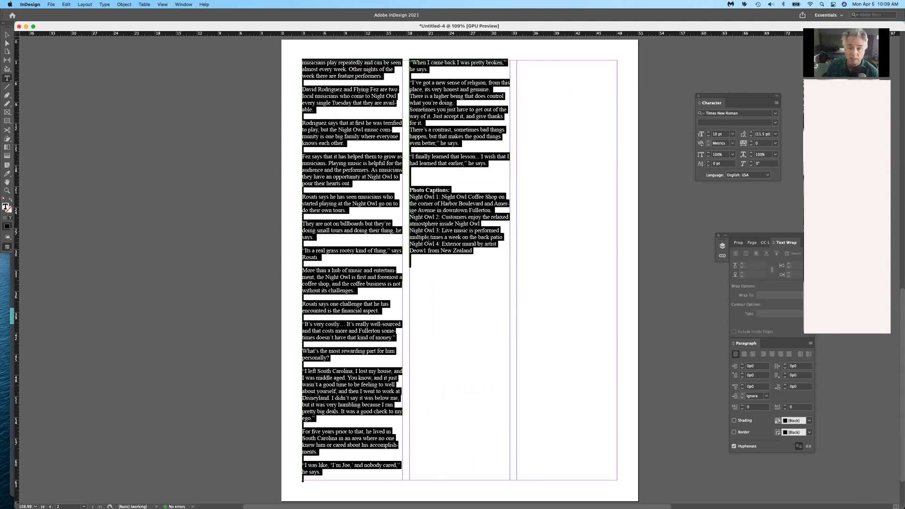
pyautogui.click(708, 133)
pyautogui.click(707, 132)
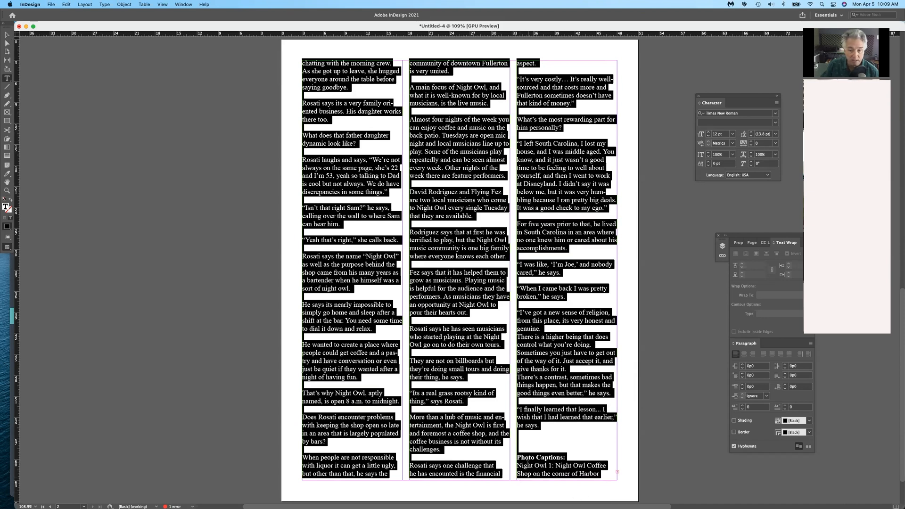
pyautogui.click(708, 136)
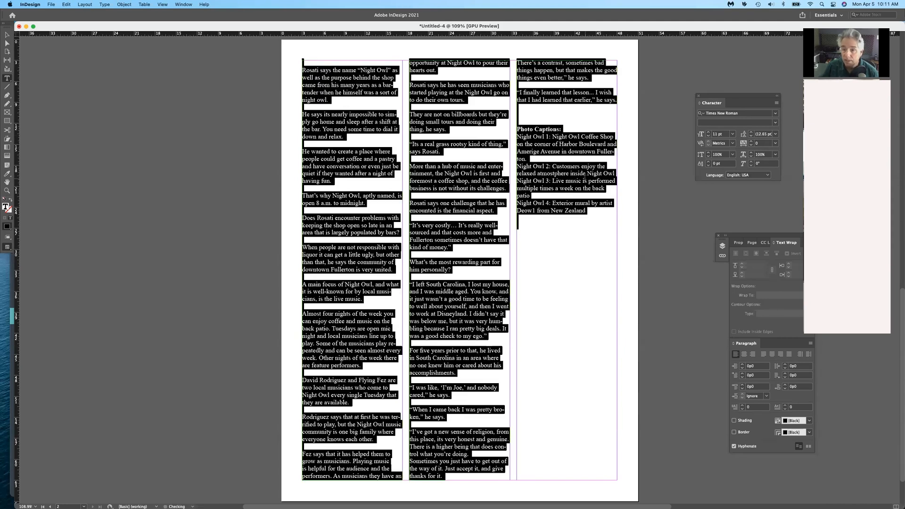
pyautogui.click(573, 178)
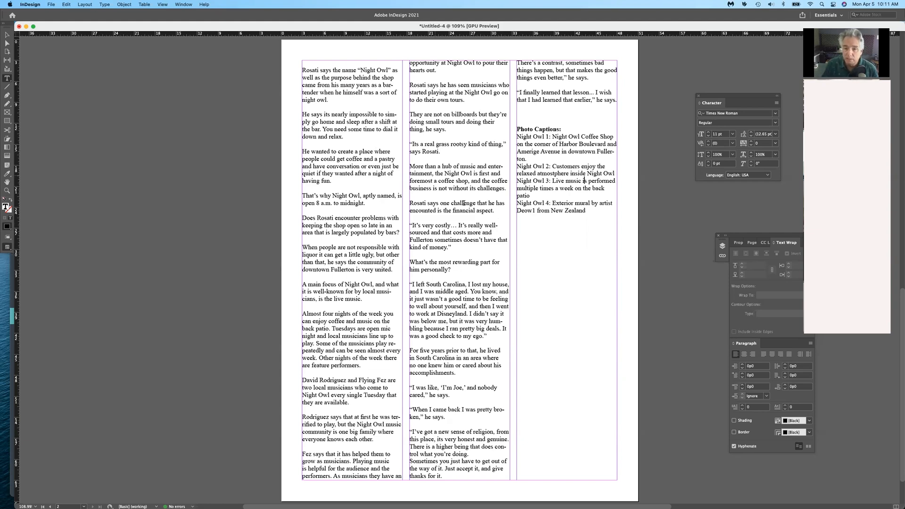
# Examine how the threaded story fills the three columns of page 1 and page 2
pyautogui.scroll(5, 497, 222)
pyautogui.scroll(8, 496, 222)
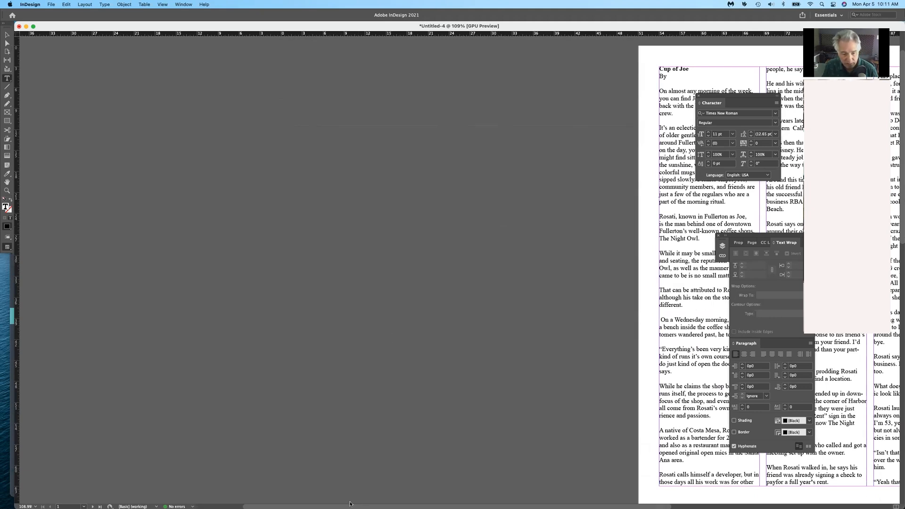
pyautogui.moveTo(349, 504); pyautogui.dragTo(429, 503)
pyautogui.moveTo(513, 504); pyautogui.dragTo(637, 504)
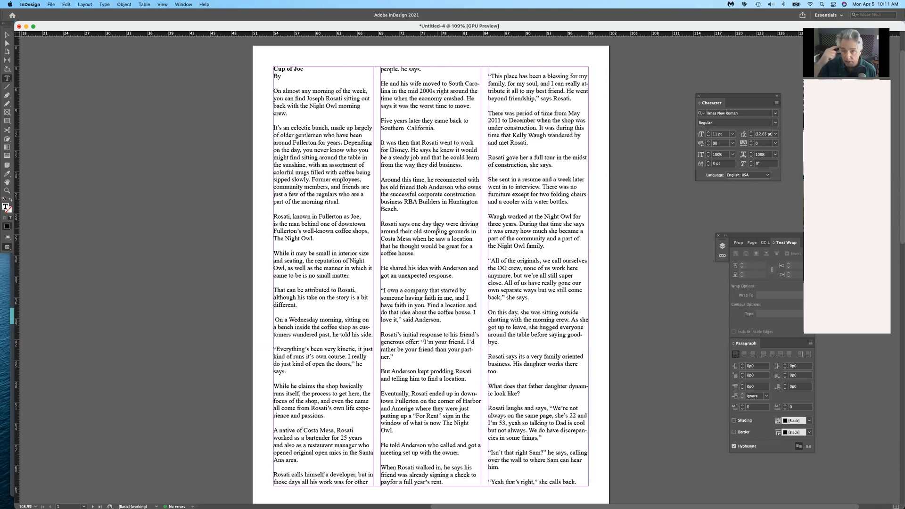
pyautogui.scroll(-15, 448, 246)
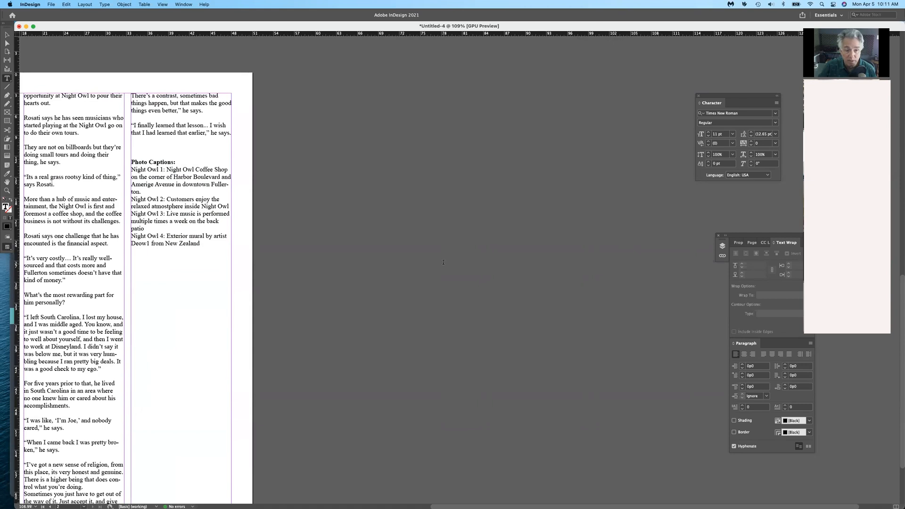
pyautogui.scroll(15, 443, 262)
pyautogui.scroll(-1, 443, 262)
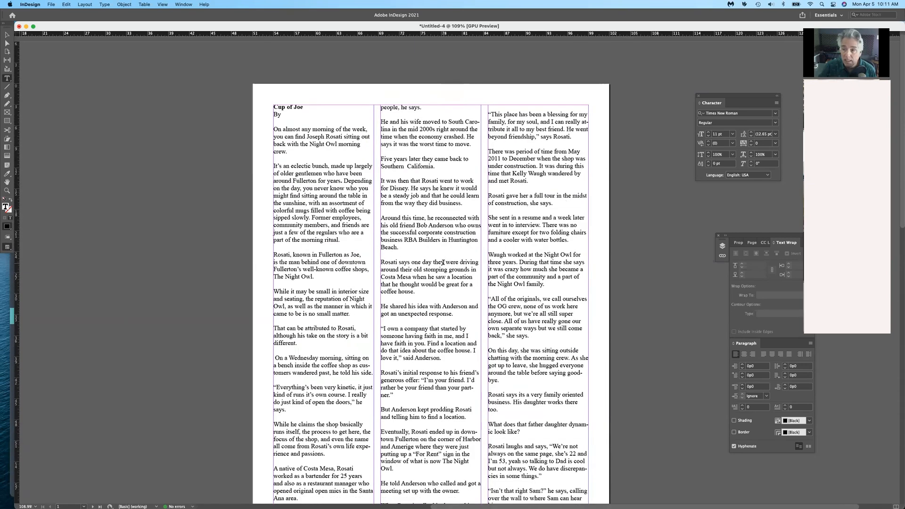
pyautogui.scroll(-1, 443, 262)
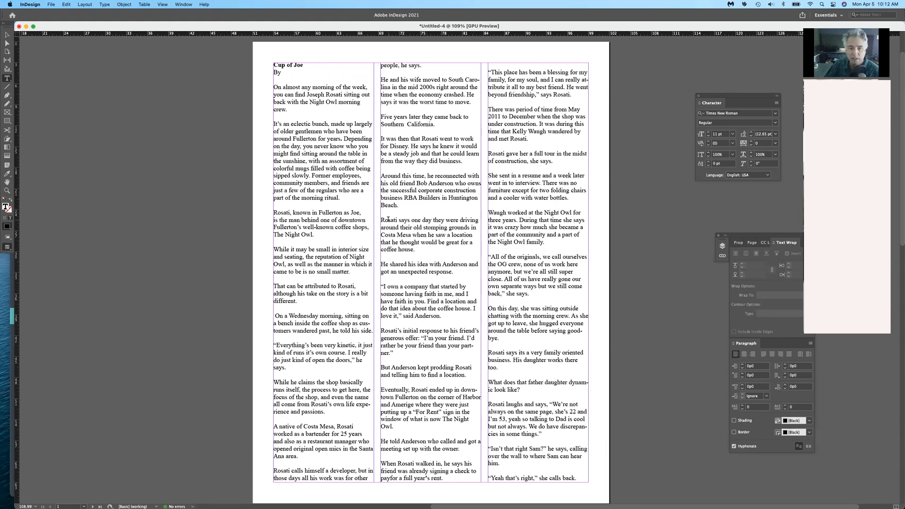
pyautogui.scroll(-2, 389, 219)
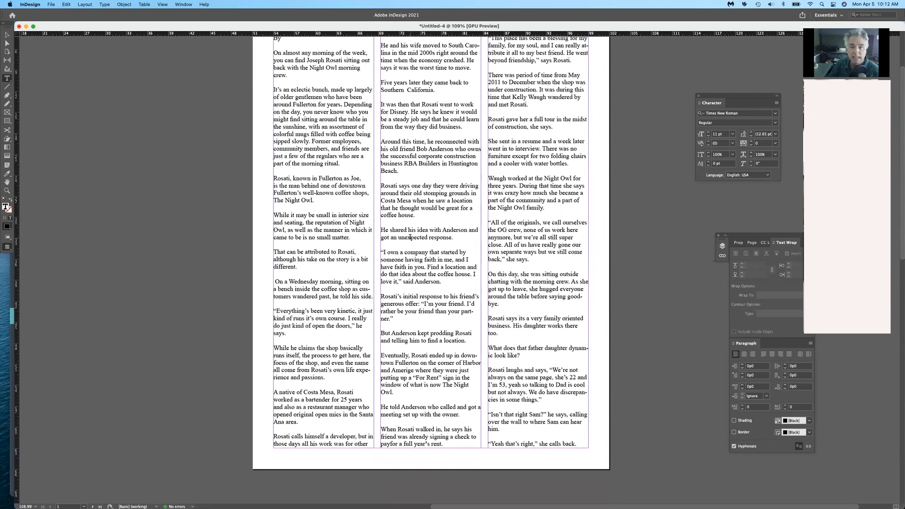
pyautogui.scroll(2, 410, 237)
pyautogui.scroll(2, 410, 237)
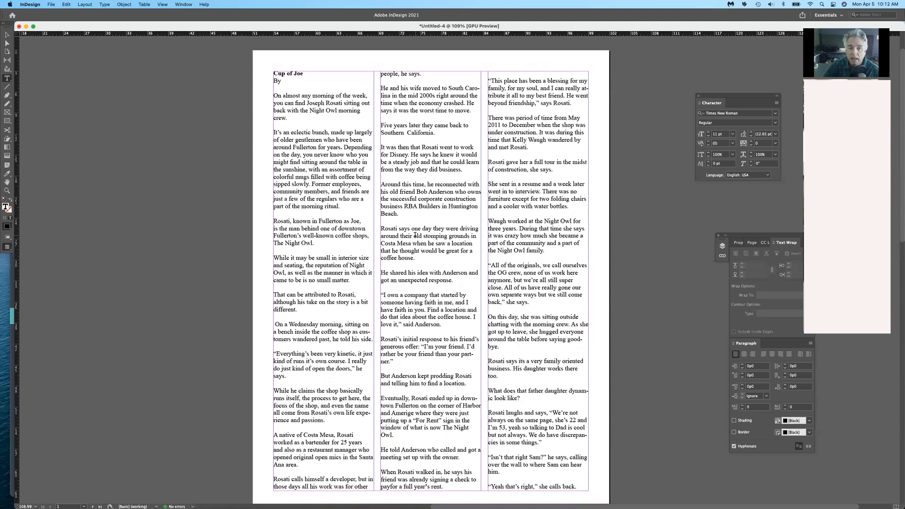
pyautogui.scroll(-10, 412, 235)
pyautogui.scroll(10, 414, 235)
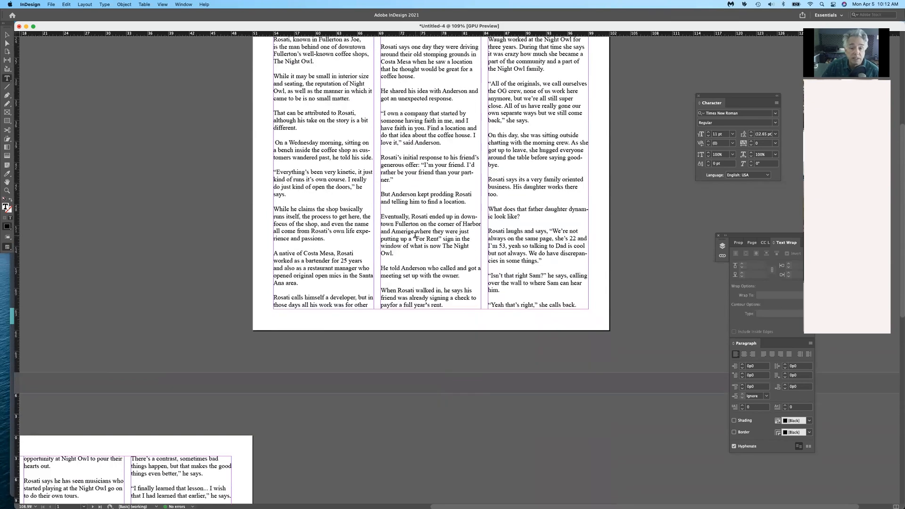
pyautogui.scroll(1, 415, 234)
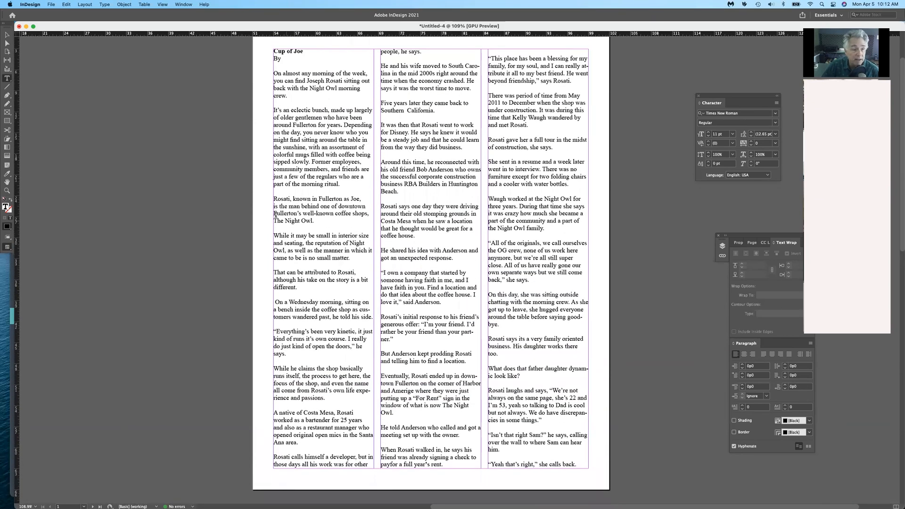
# Place the shop owner's portrait with the owl mural from the lab 5 photos folder across the middle of page 1, overlapping all three columns
pyautogui.click(6, 35)
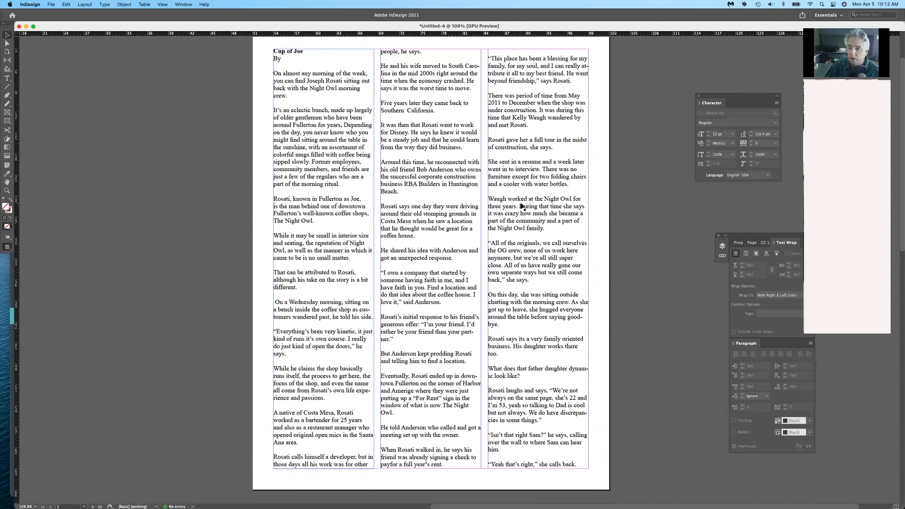
pyautogui.click(51, 5)
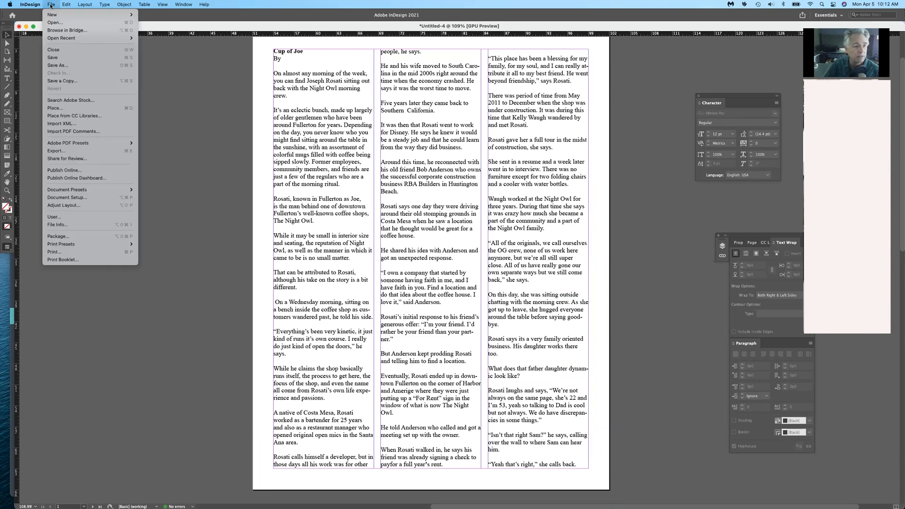
pyautogui.click(68, 108)
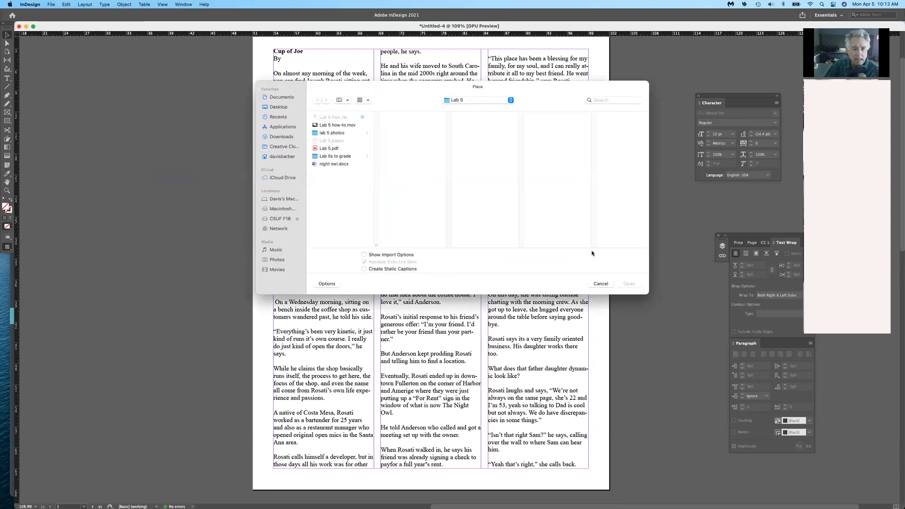
pyautogui.click(336, 133)
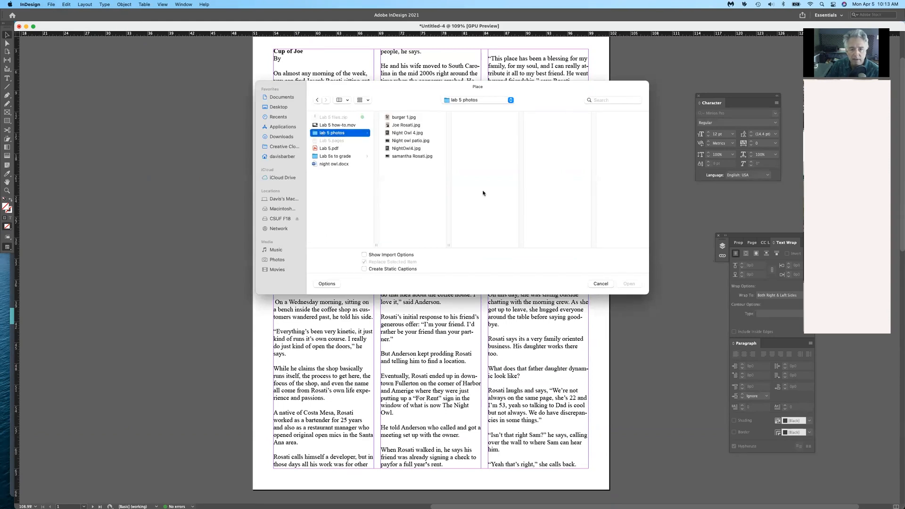
pyautogui.click(387, 126)
pyautogui.click(629, 283)
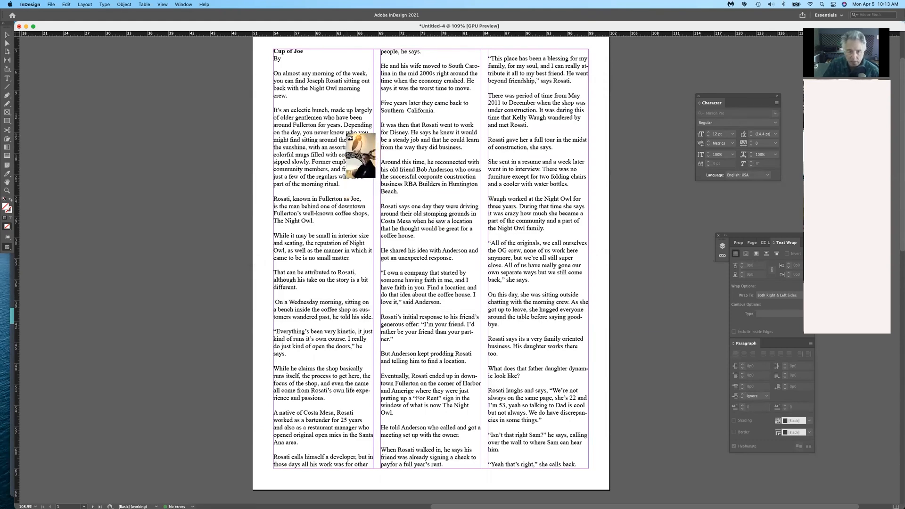
pyautogui.moveTo(342, 124); pyautogui.dragTo(572, 410)
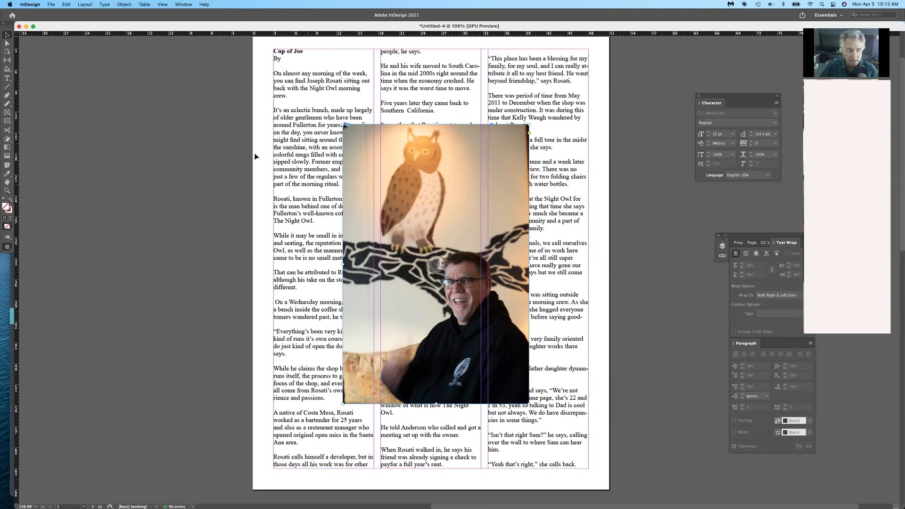
# Send the placed portrait to the back behind the page 1 text and move the Text Wrap panel fully into view
pyautogui.click(124, 4)
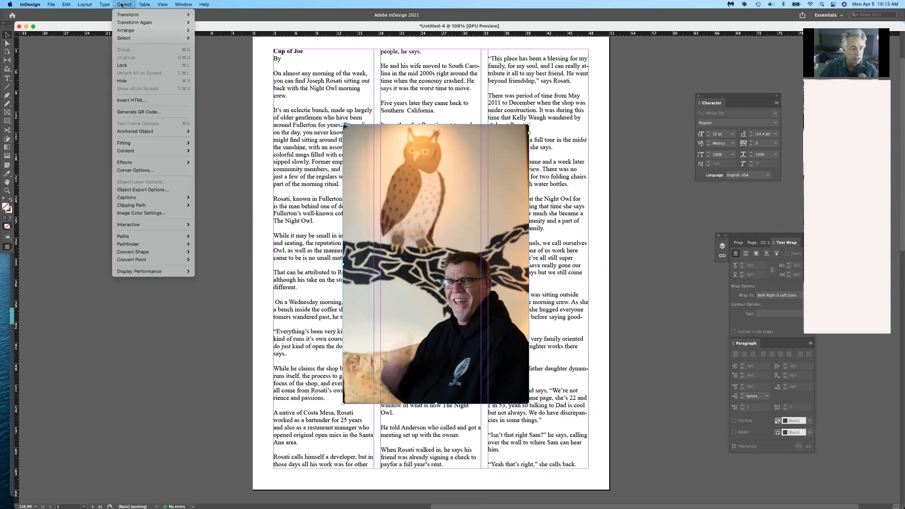
pyautogui.moveTo(138, 33)
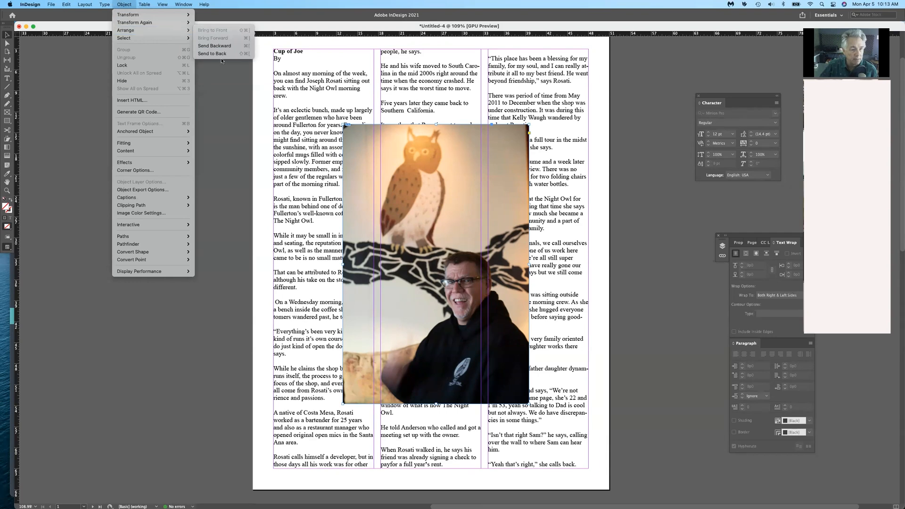
pyautogui.click(224, 56)
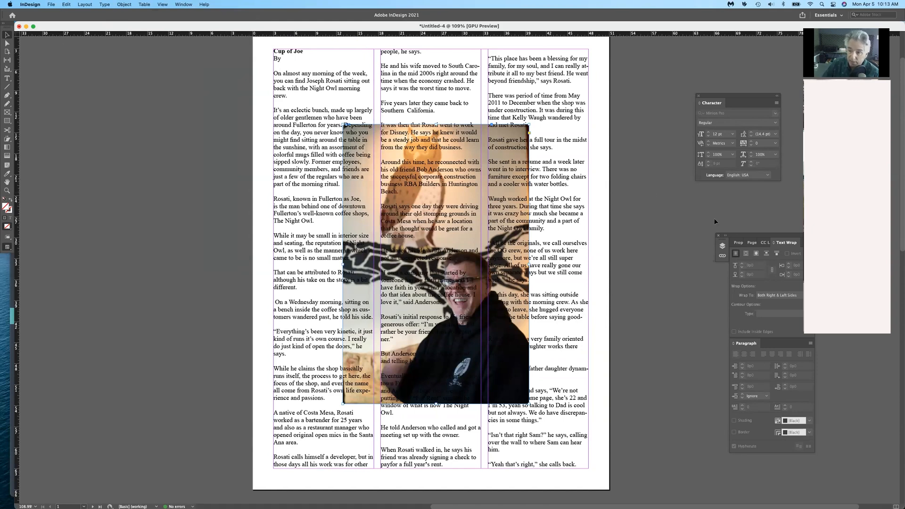
pyautogui.moveTo(744, 236); pyautogui.dragTo(685, 227)
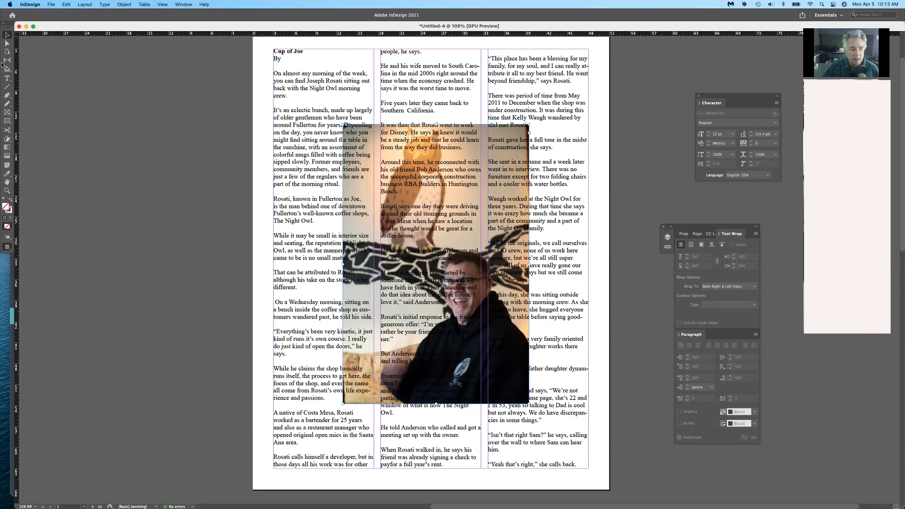
# Wrap the page 1 text around the bounding box of the portrait
pyautogui.click(265, 107)
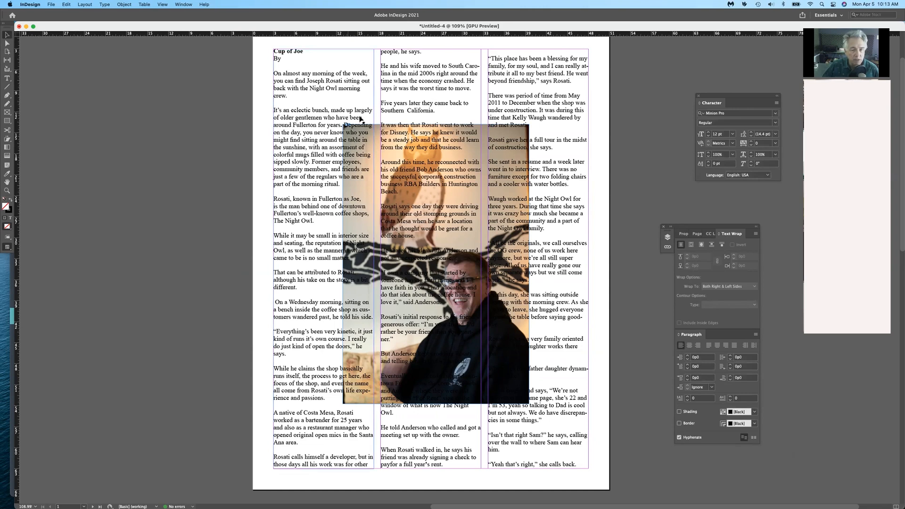
pyautogui.click(378, 131)
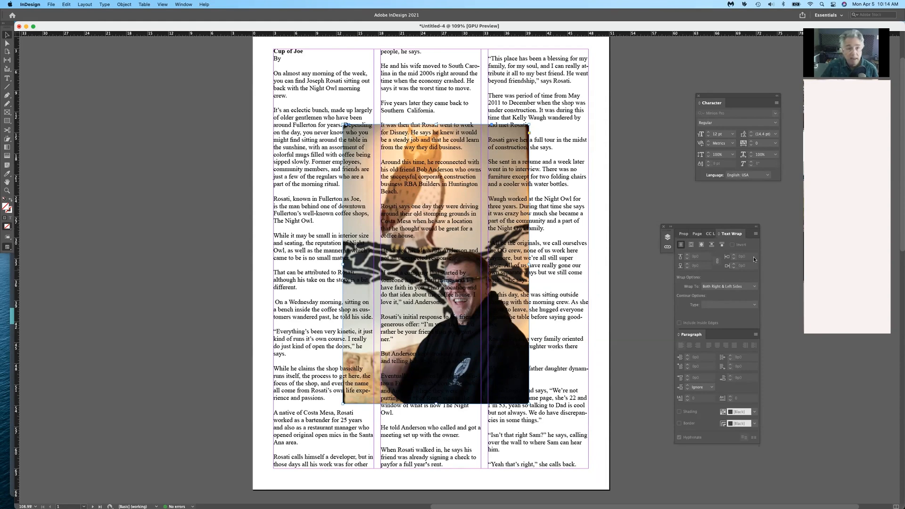
pyautogui.click(184, 4)
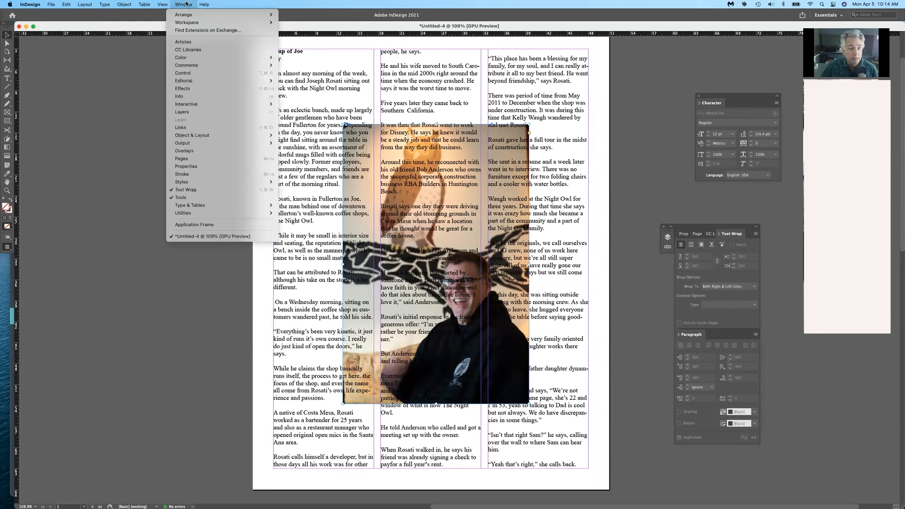
pyautogui.click(193, 190)
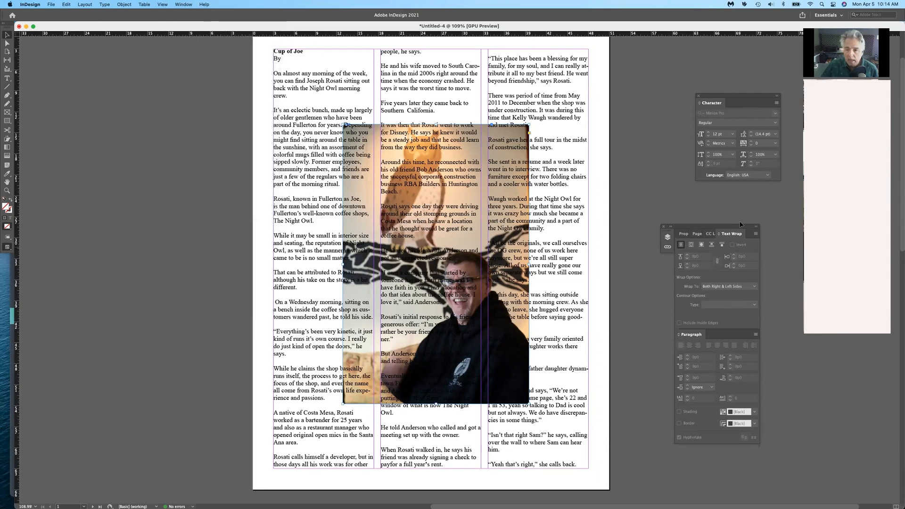
pyautogui.click(691, 245)
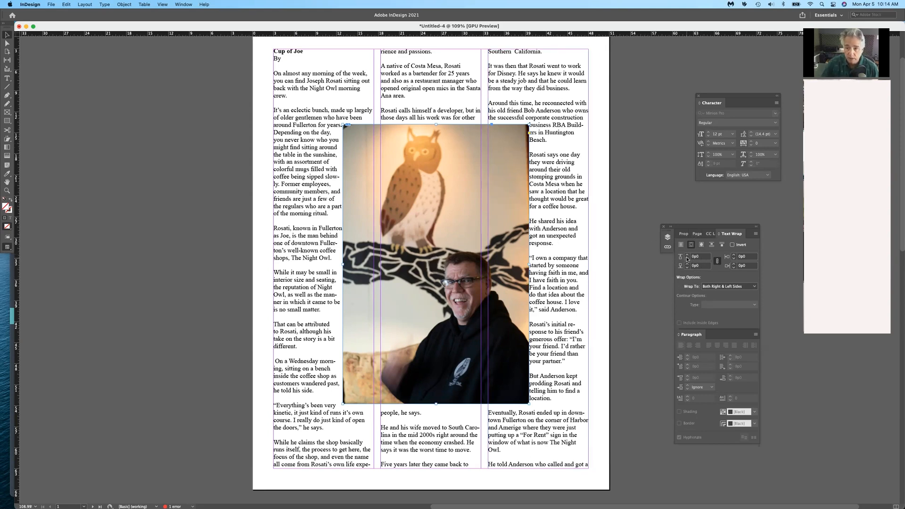
# Try different text wrap offsets around the portrait, settling on 0p5 on all four sides
pyautogui.click(688, 255)
pyautogui.click(688, 255)
pyautogui.click(687, 254)
pyautogui.click(687, 254)
pyautogui.click(688, 255)
pyautogui.click(688, 258)
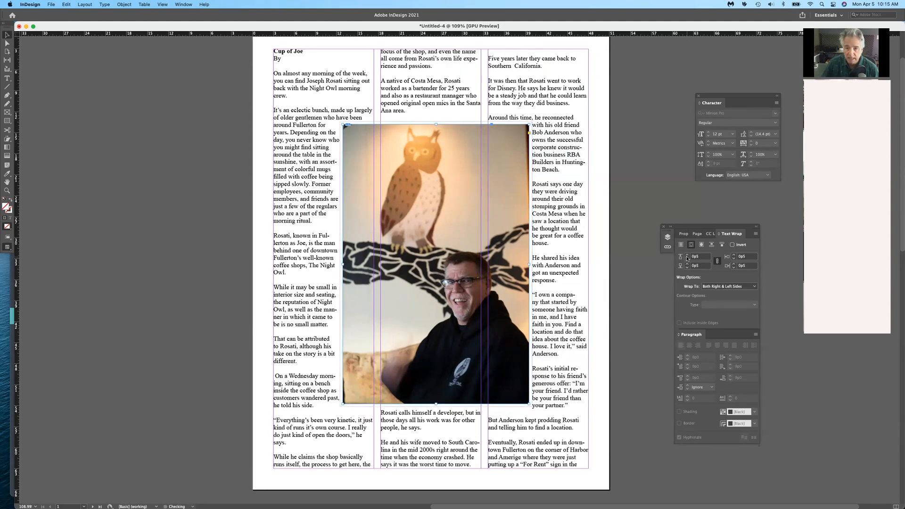
pyautogui.click(686, 259)
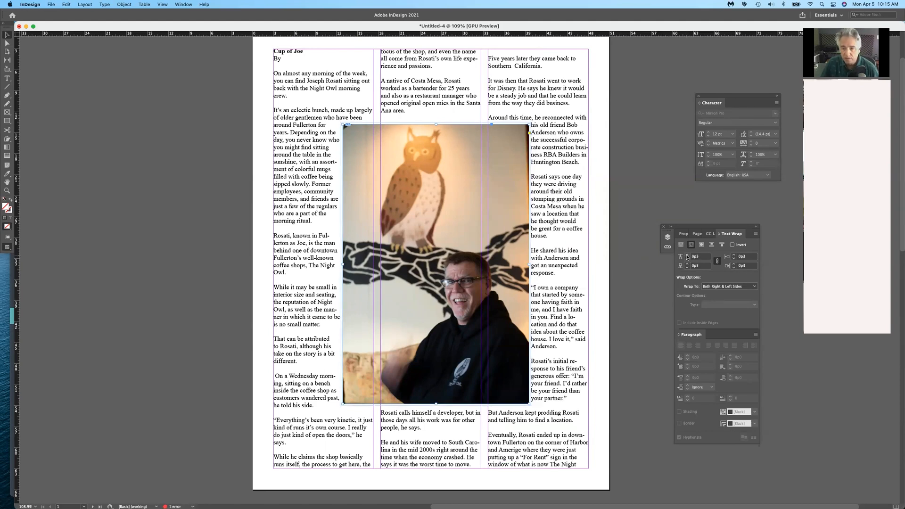
pyautogui.click(687, 255)
pyautogui.click(686, 254)
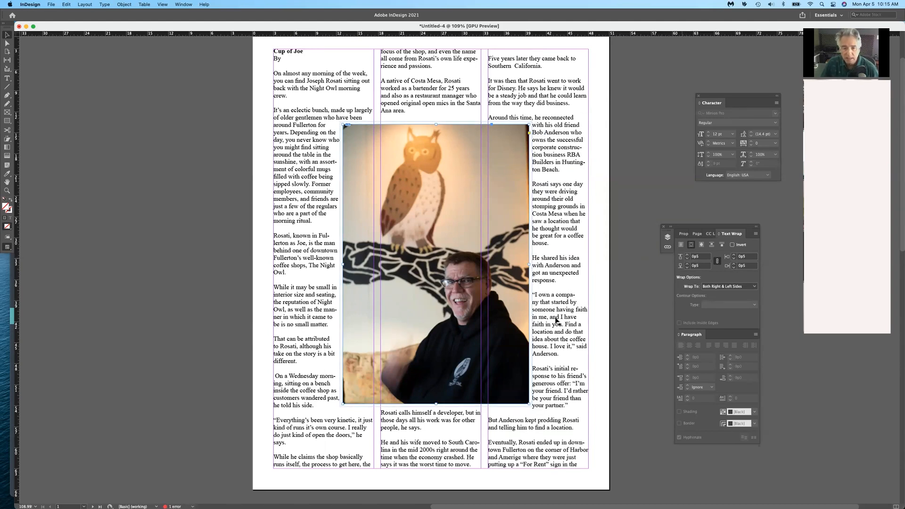
# Examine how the three text columns on page 1 wrap around the portrait and start at the top margin
pyautogui.click(472, 338)
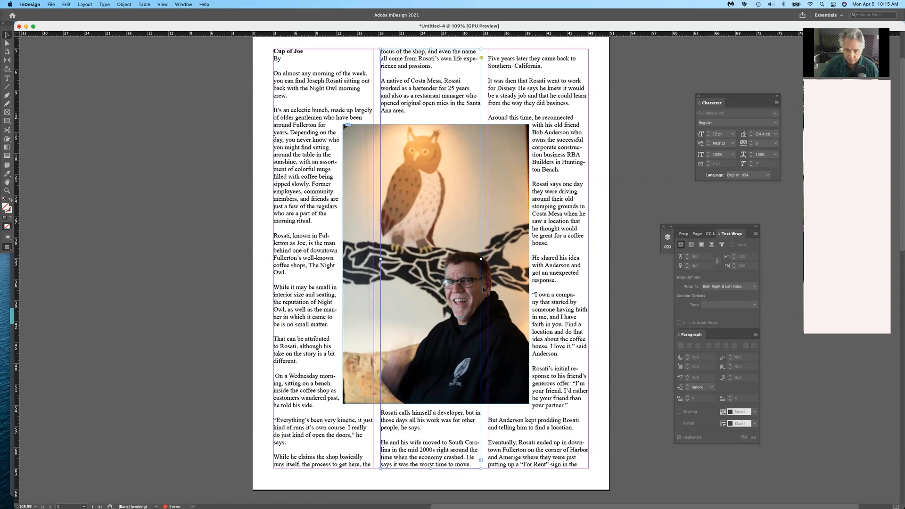
pyautogui.scroll(-2, 517, 291)
pyautogui.scroll(-5, 517, 291)
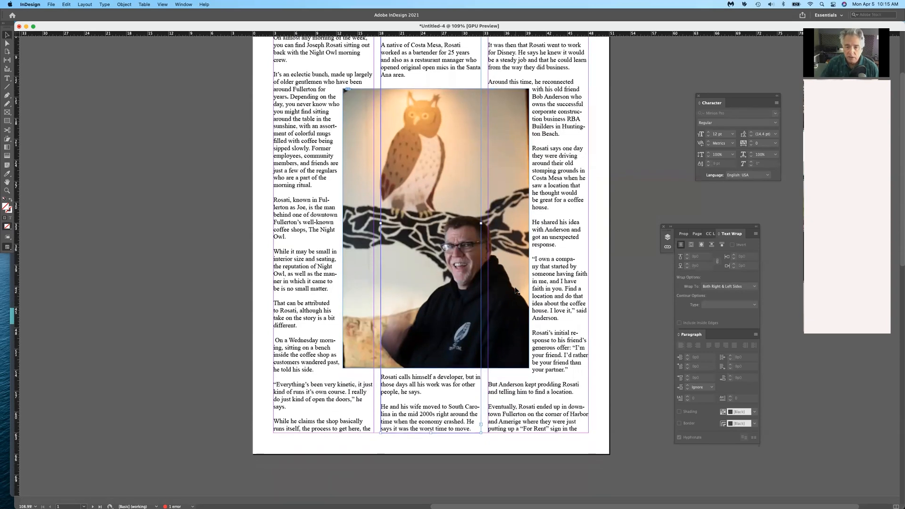
pyautogui.scroll(11, 517, 291)
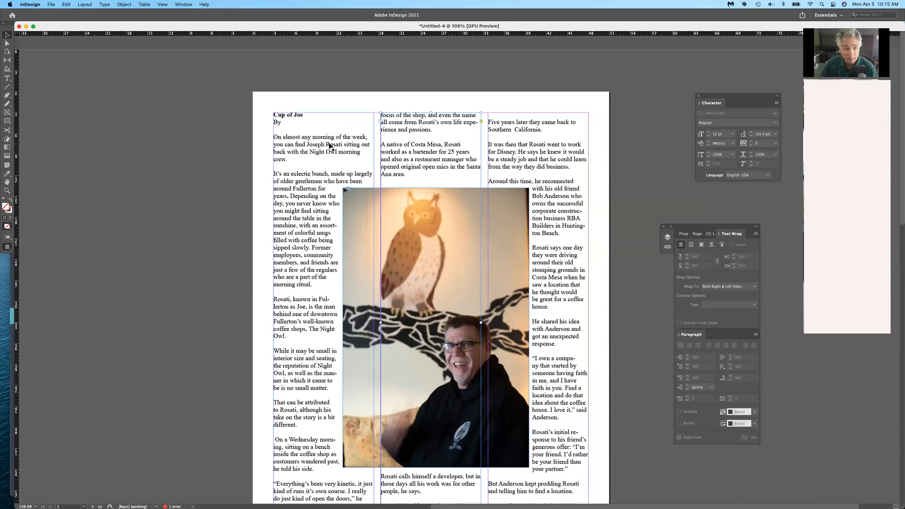
pyautogui.click(5, 78)
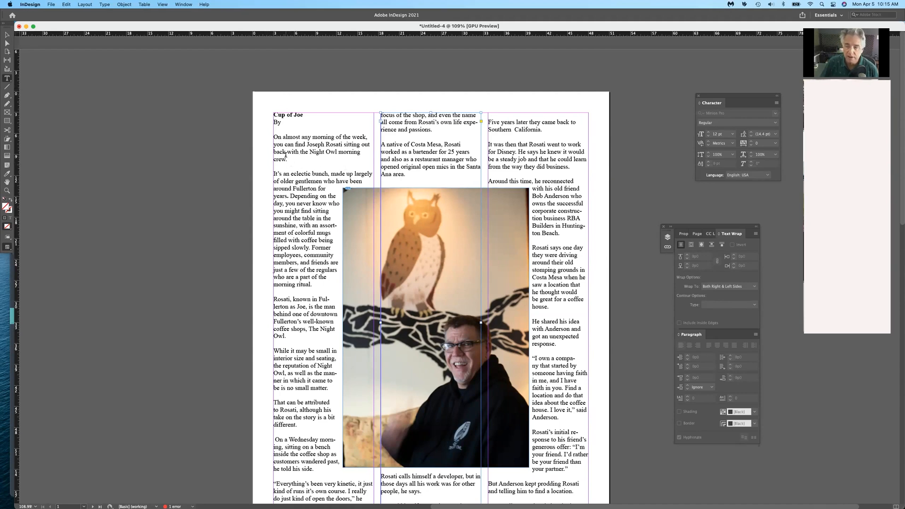
pyautogui.click(7, 35)
pyautogui.click(287, 187)
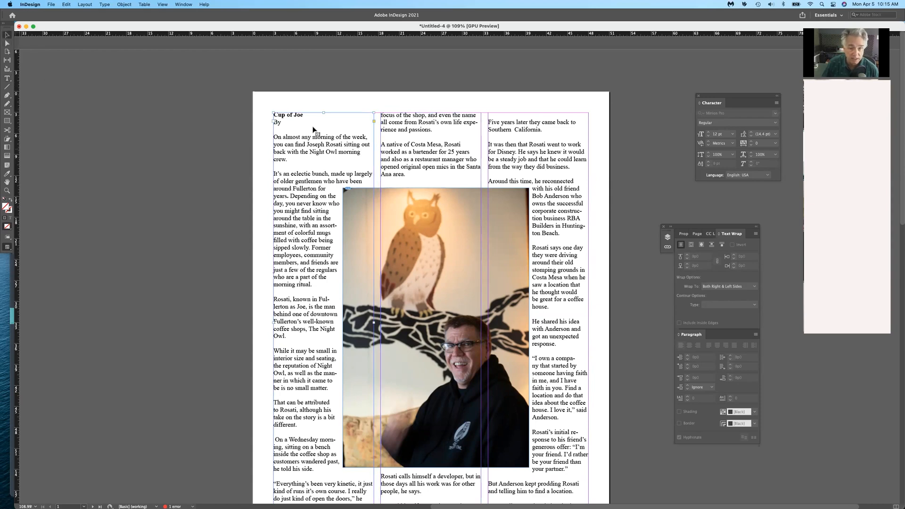
pyautogui.click(429, 131)
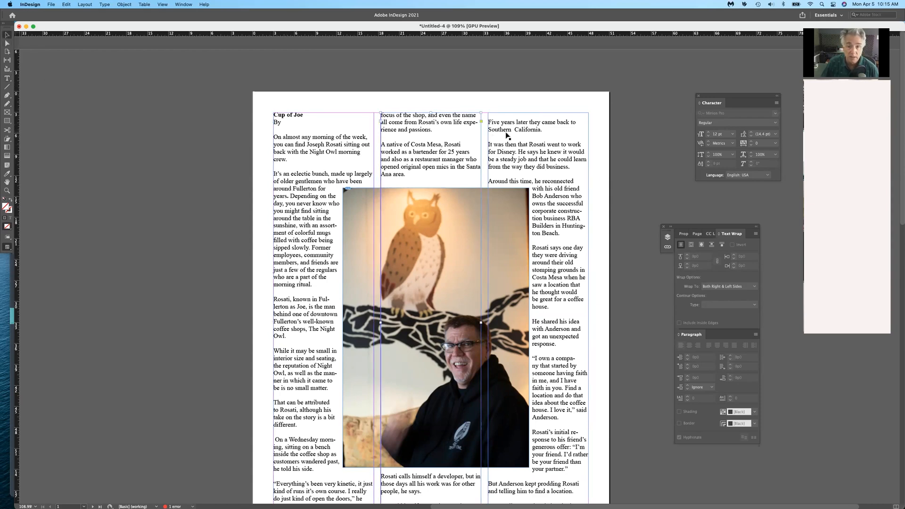
pyautogui.click(316, 97)
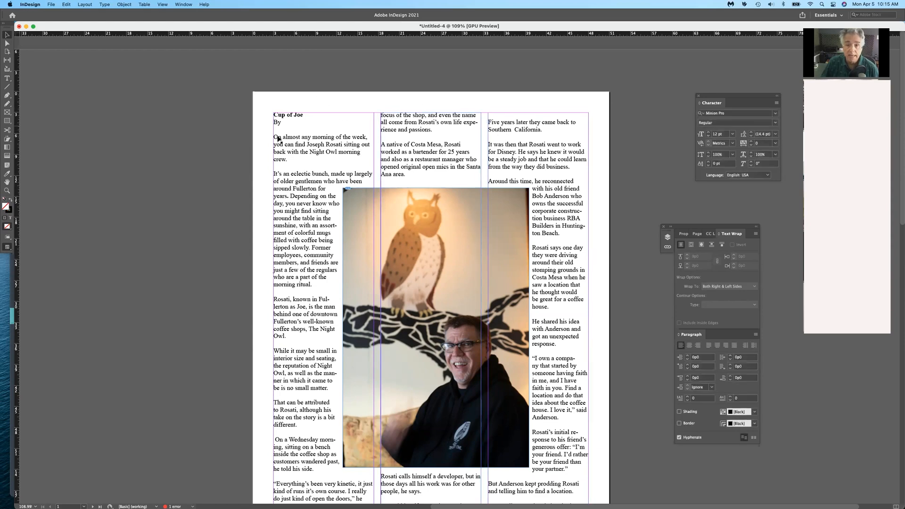
# Create a text frame spanning all three columns at the top of page 1 and enter the headline "A Cup of Joe"
pyautogui.click(7, 78)
pyautogui.moveTo(262, 88); pyautogui.dragTo(586, 183)
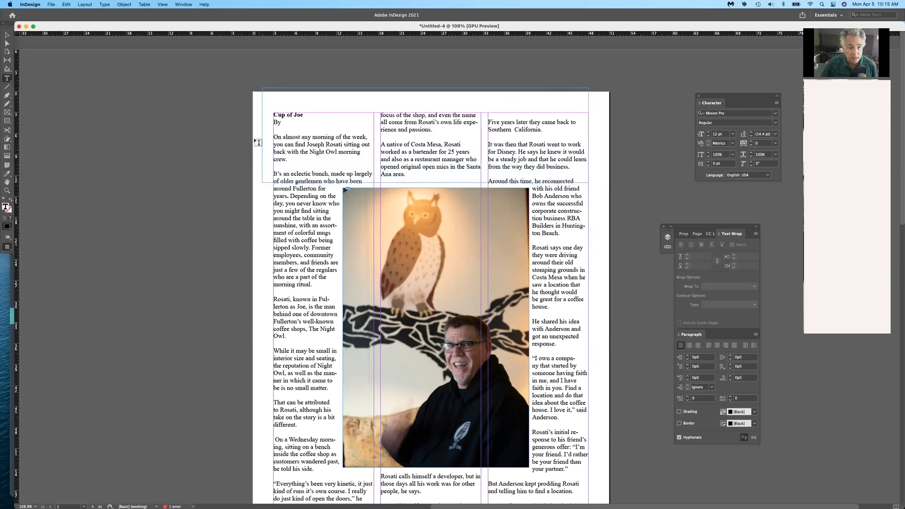
pyautogui.write('A Cup of Joe')
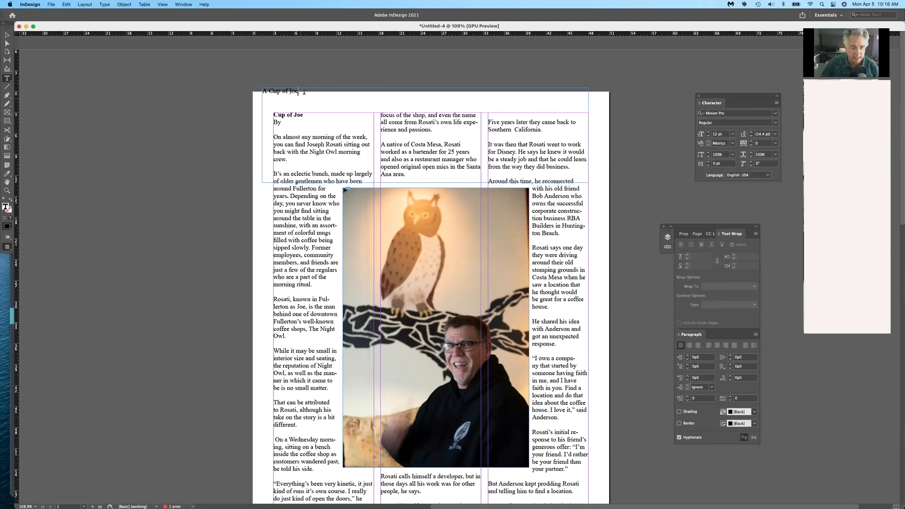
# Set the headline "A Cup of Joe" to 72 pt and centre it in its frame
pyautogui.moveTo(305, 91); pyautogui.dragTo(233, 91)
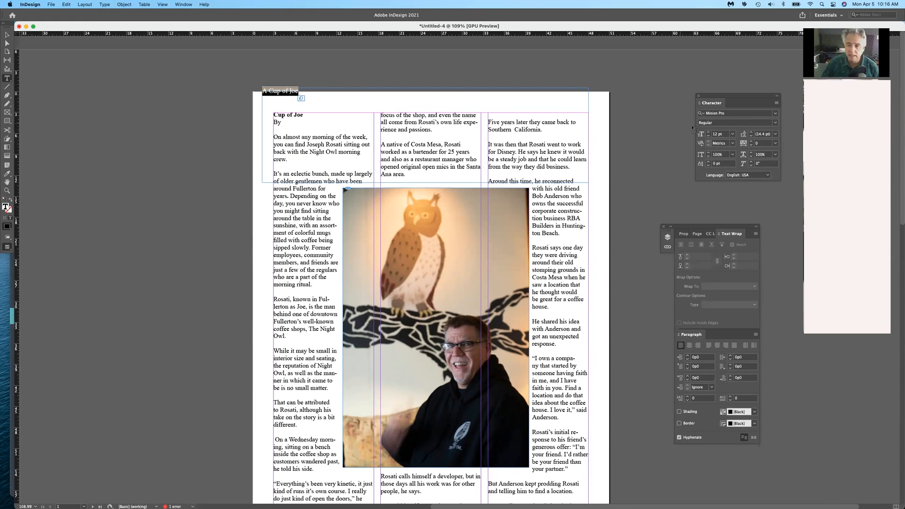
pyautogui.click(732, 134)
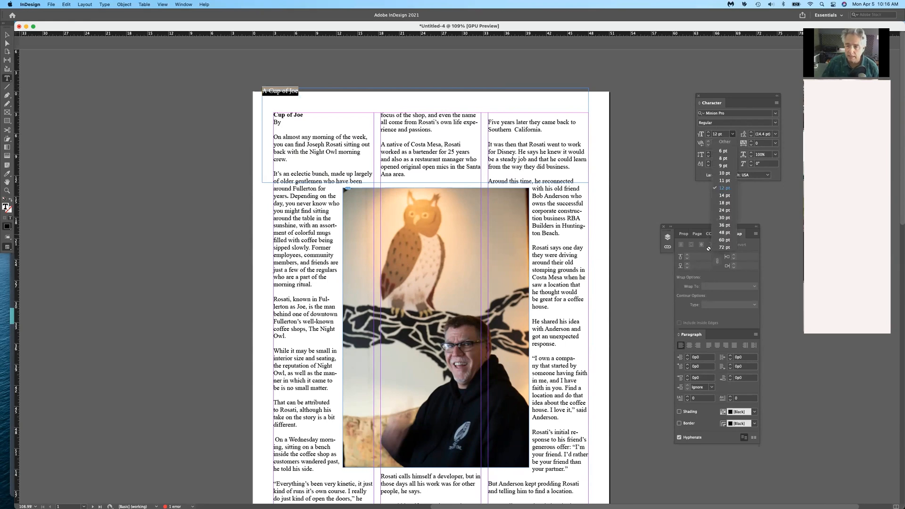
pyautogui.click(724, 247)
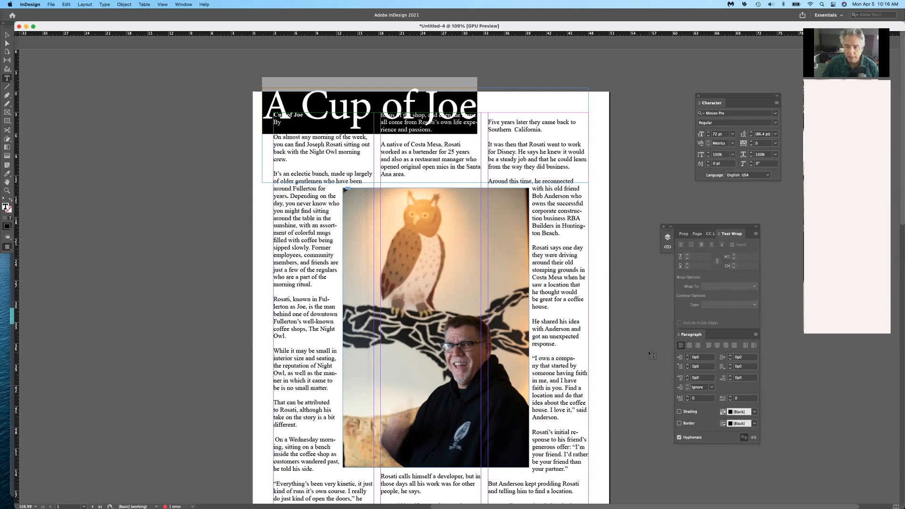
pyautogui.click(689, 346)
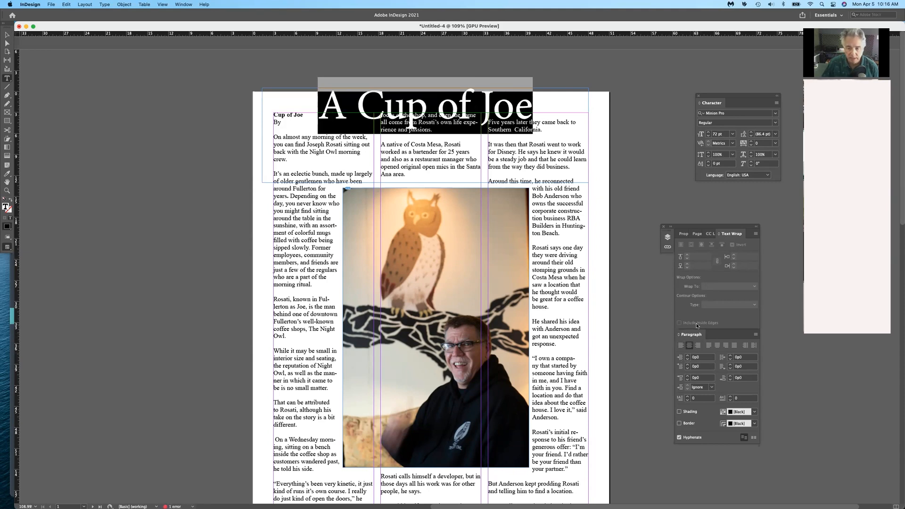
pyautogui.click(186, 4)
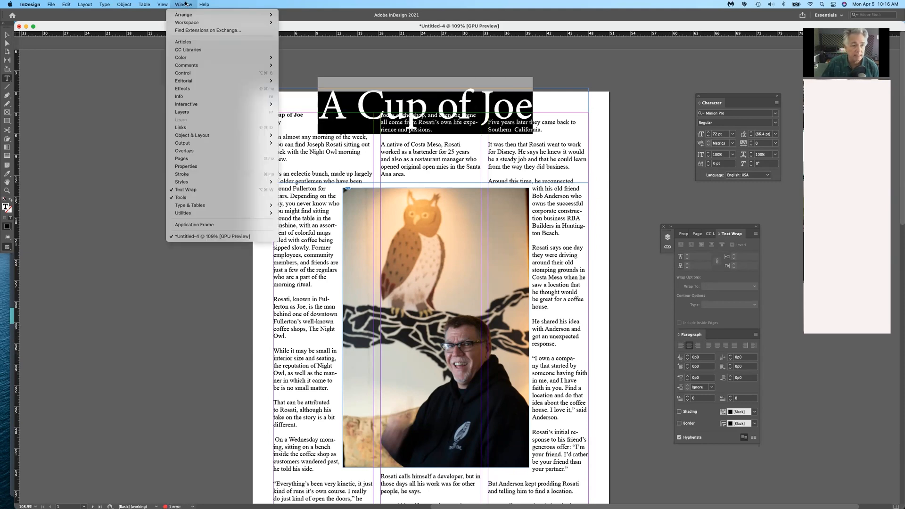
pyautogui.moveTo(171, 204)
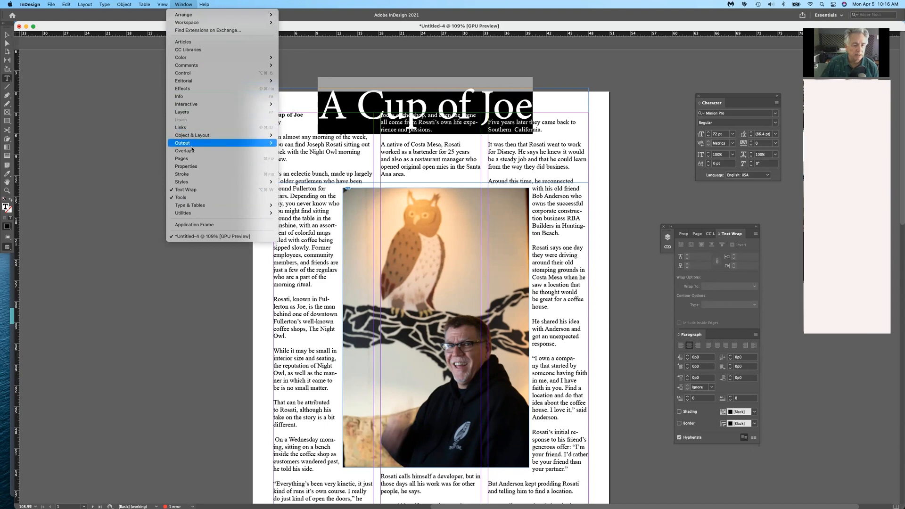
pyautogui.moveTo(215, 213)
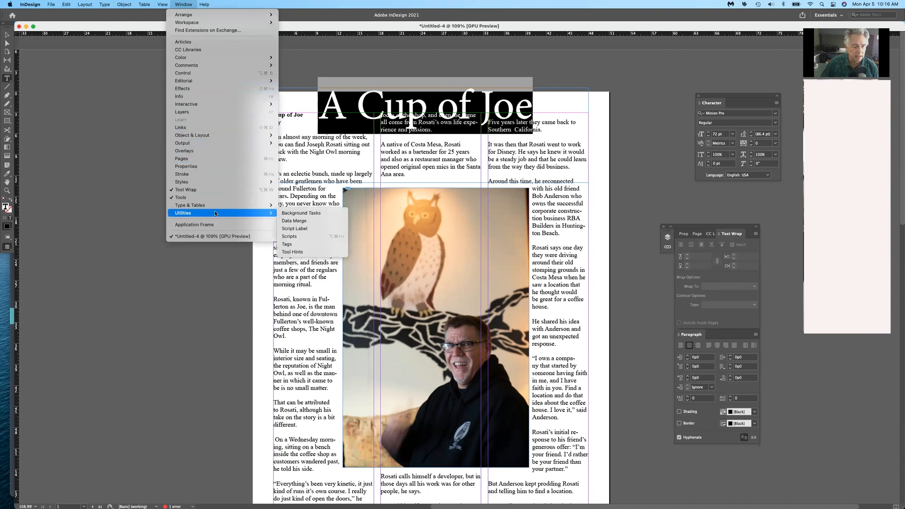
pyautogui.moveTo(242, 182)
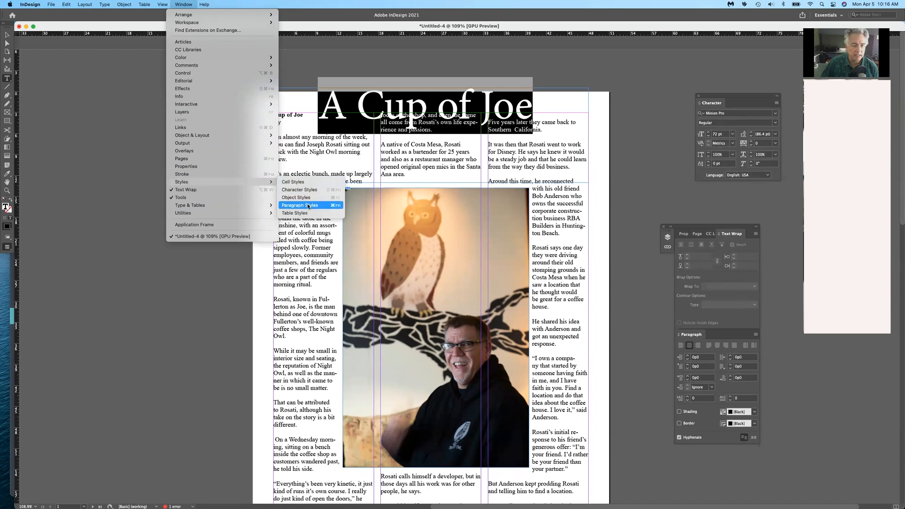
pyautogui.click(746, 317)
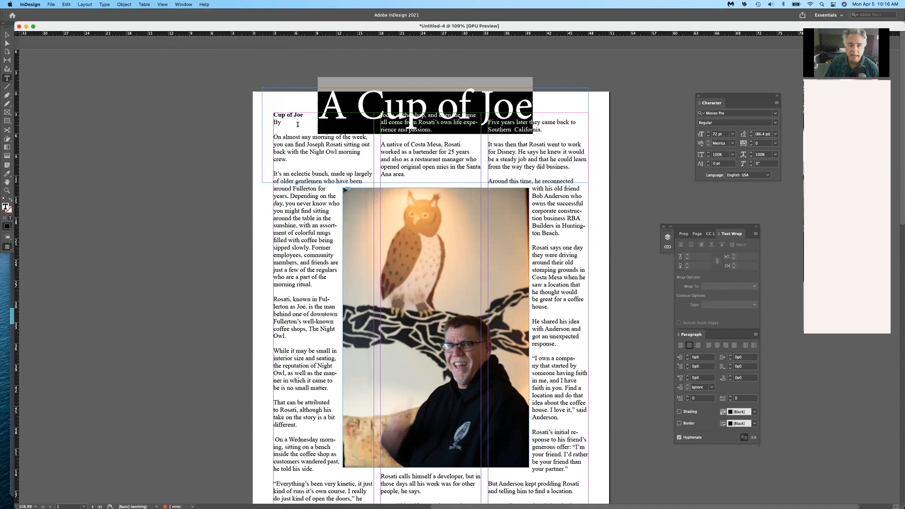
# Shorten the headline frame, fit it between the page 1 margins above the portrait, and wrap the body text around its bounding box
pyautogui.click(7, 35)
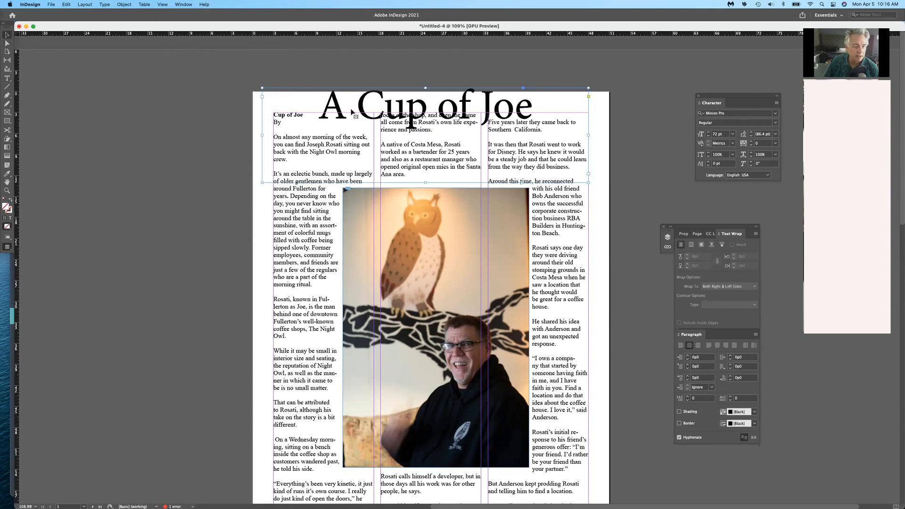
pyautogui.moveTo(425, 182); pyautogui.dragTo(427, 159)
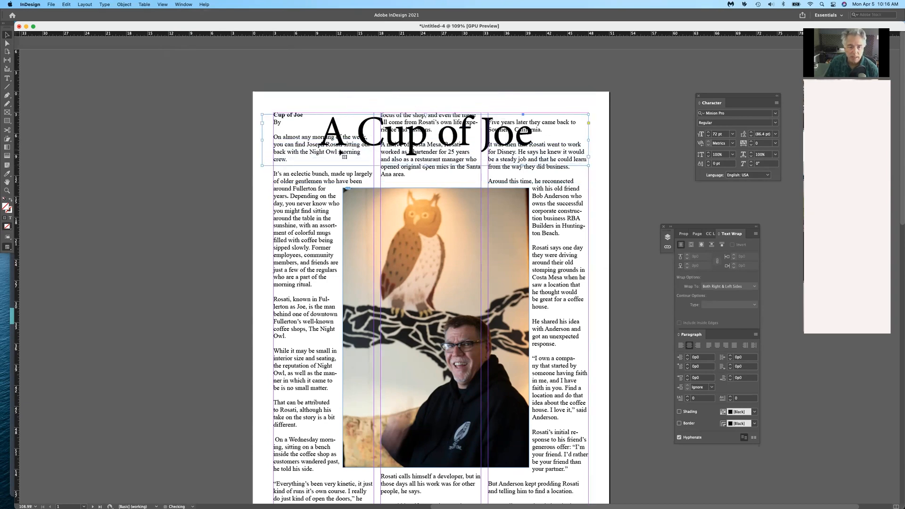
pyautogui.moveTo(263, 141); pyautogui.dragTo(274, 140)
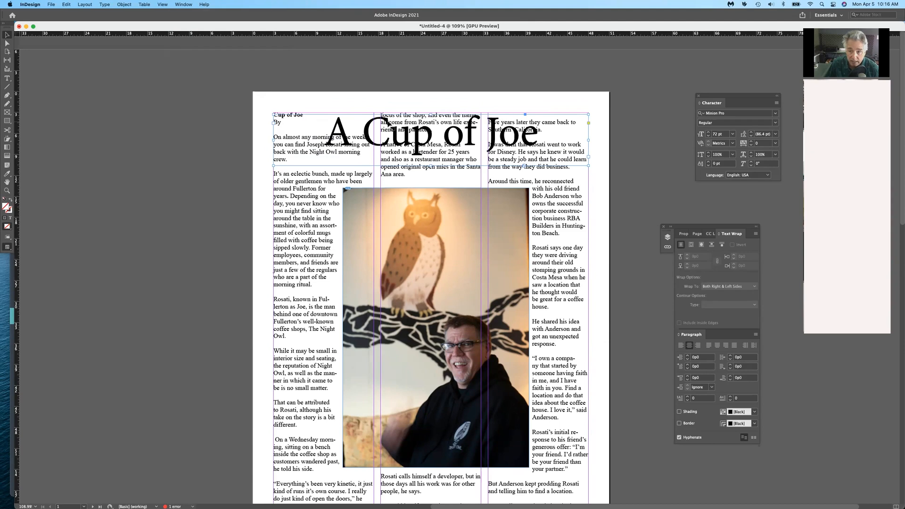
pyautogui.click(690, 244)
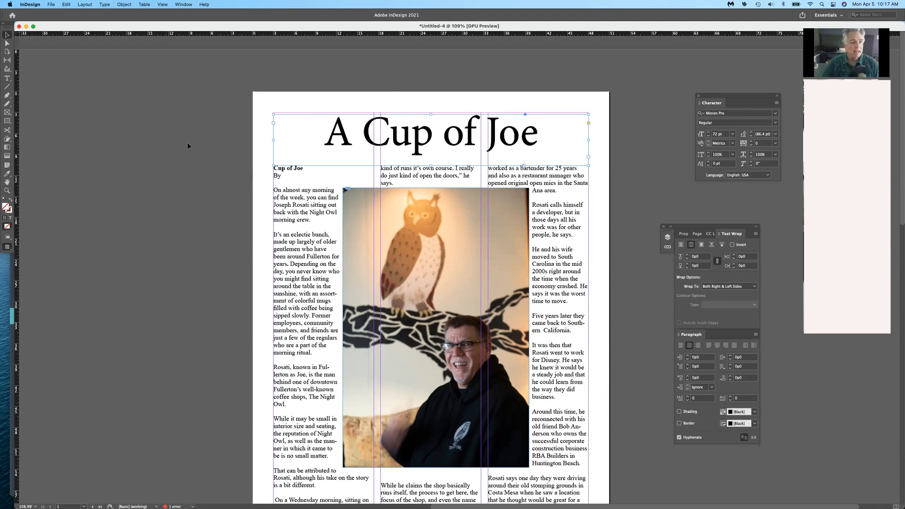
# Delete the duplicate "Cup of Joe" title, the "By" line and the blank line at the start of the first column
pyautogui.click(302, 183)
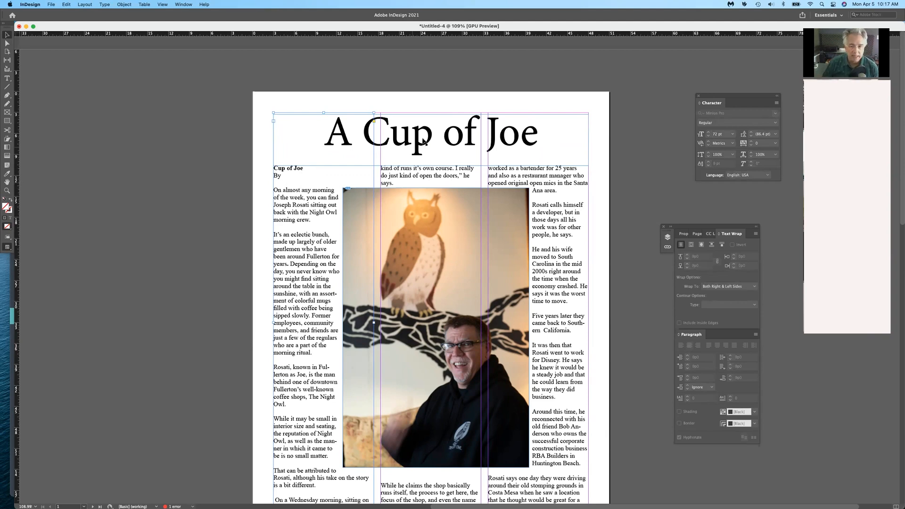
pyautogui.tripleClick(294, 170)
pyautogui.click(290, 176)
pyautogui.moveTo(284, 176); pyautogui.dragTo(305, 164)
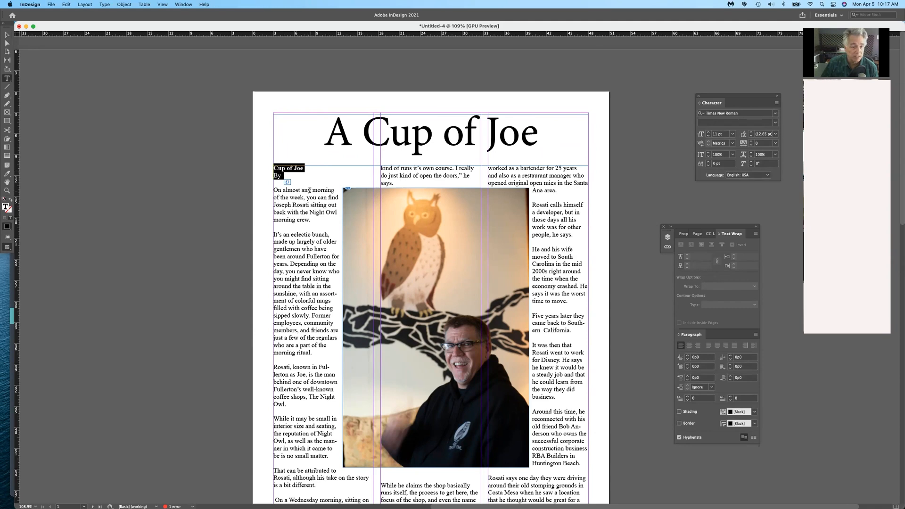
pyautogui.press('BackSpace')
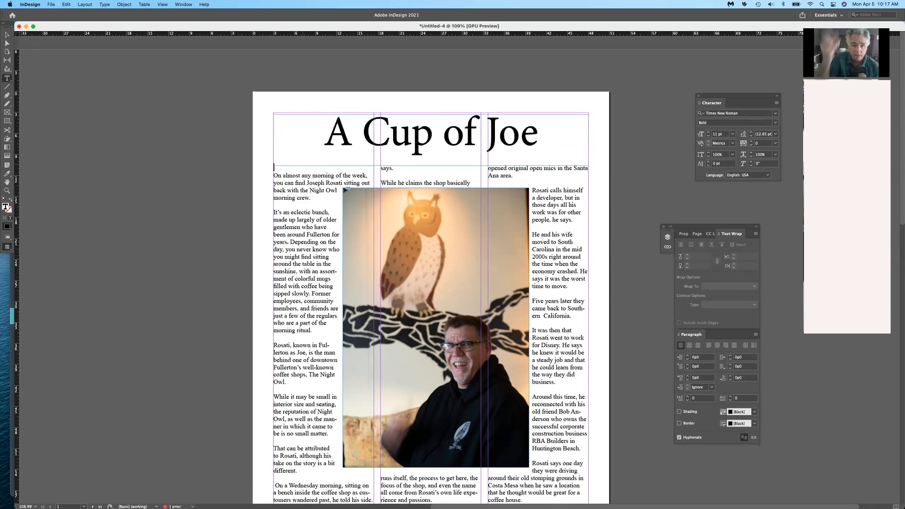
pyautogui.press('Delete')
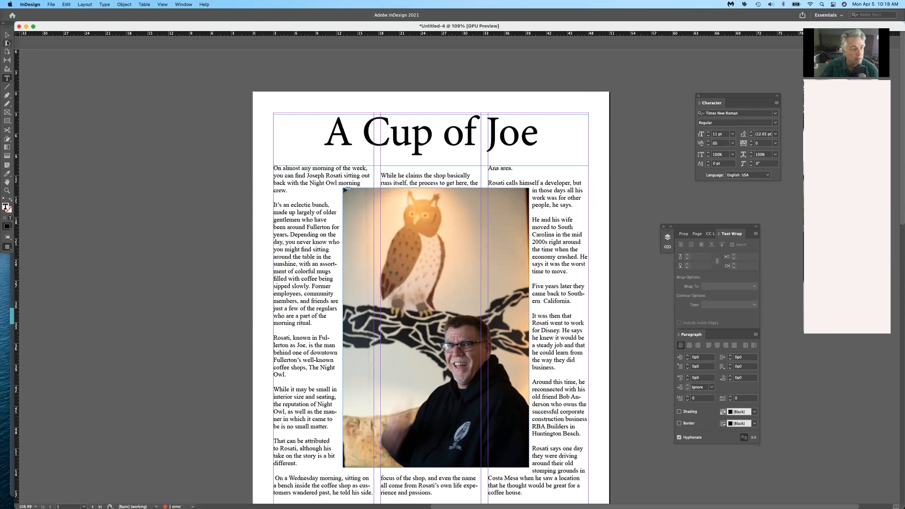
pyautogui.click(7, 35)
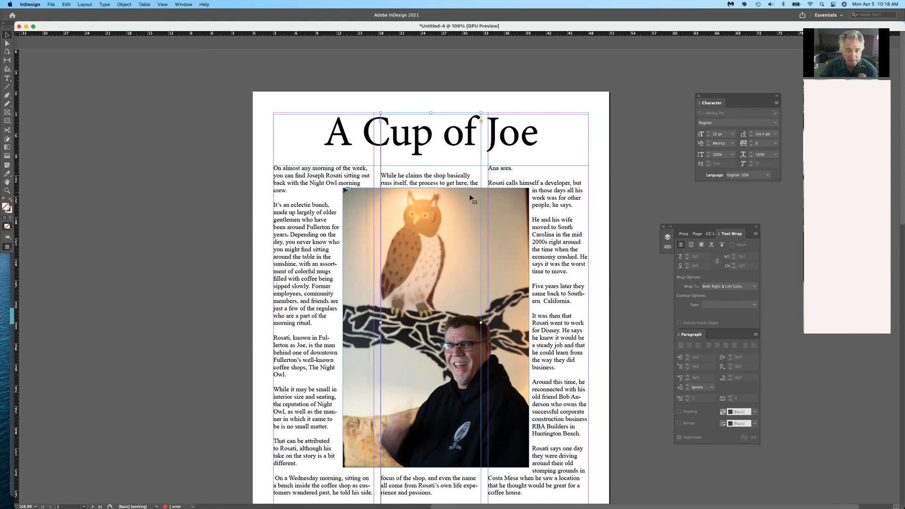
# Move the owl portrait on page 1 straight up until its top edge meets the bottom of the headline frame
pyautogui.click(537, 232)
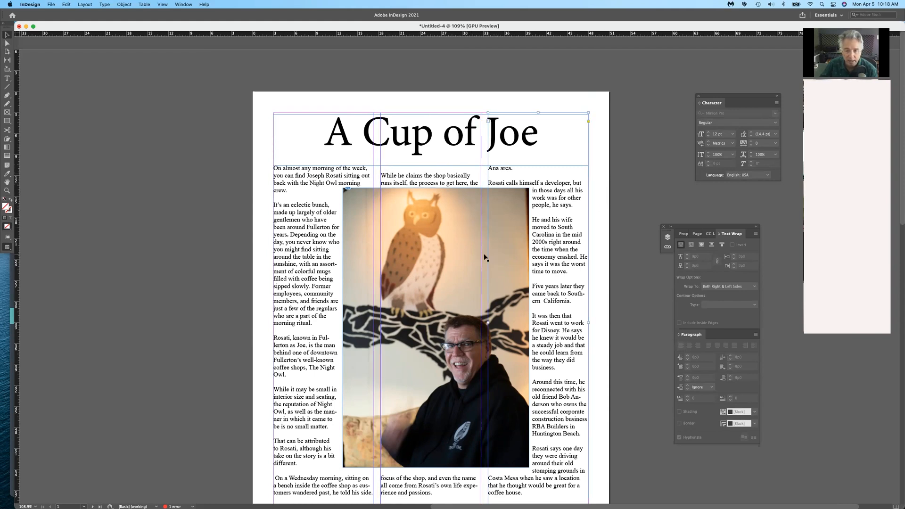
pyautogui.click(428, 262)
pyautogui.click(485, 231)
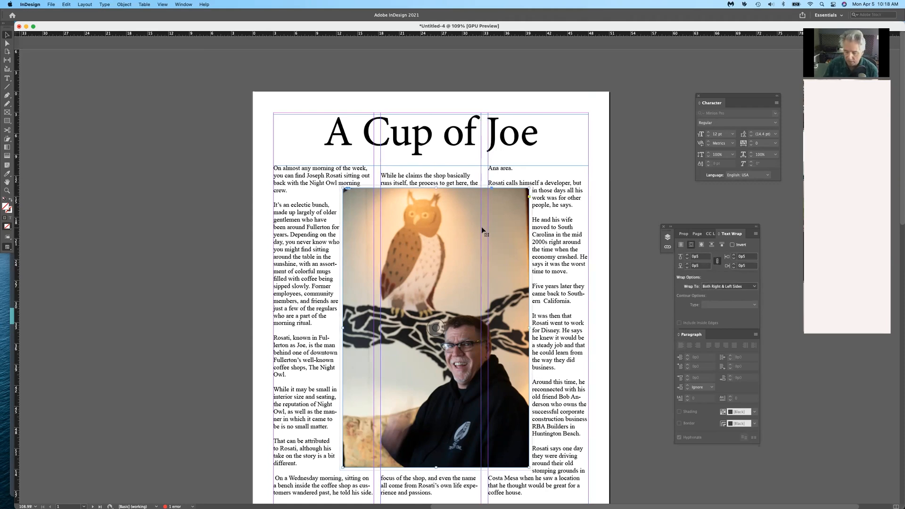
pyautogui.hotkey('shift', 'Up')
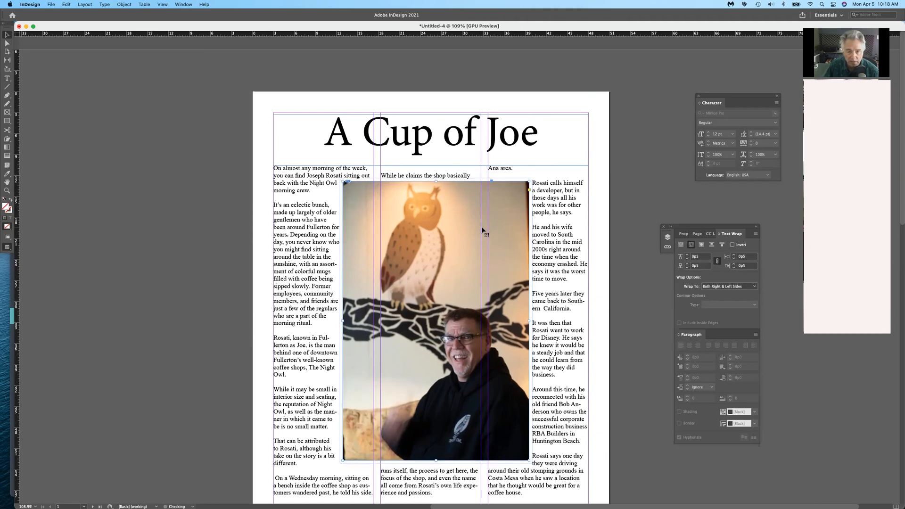
pyautogui.hotkey('shift', 'Up')
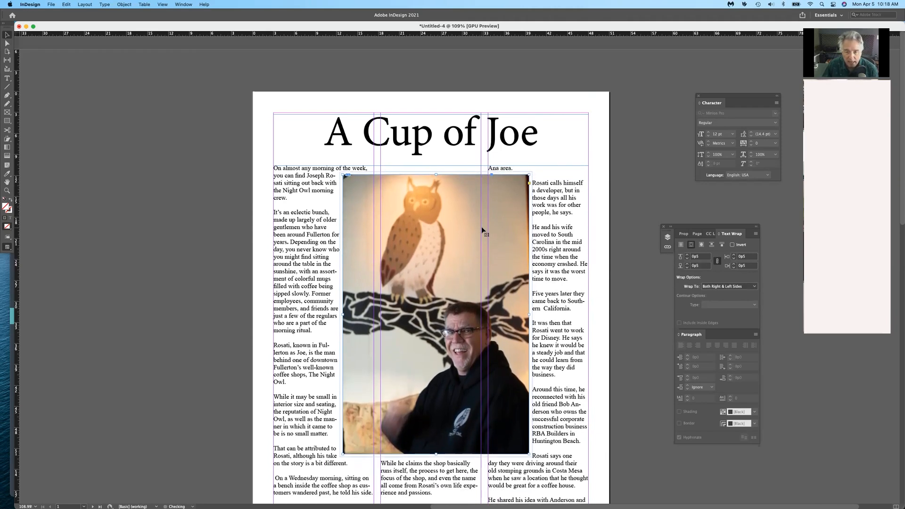
pyautogui.hotkey('shift', 'Up')
pyautogui.press('Up')
pyautogui.press('Up')
pyautogui.press('Up')
pyautogui.press('Up')
pyautogui.press('Up')
pyautogui.press('Up')
pyautogui.press('Up')
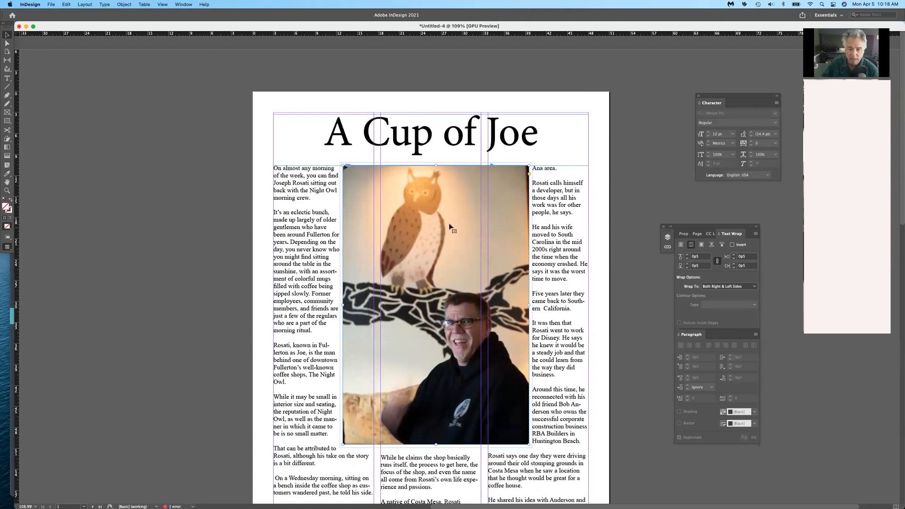
pyautogui.click(629, 246)
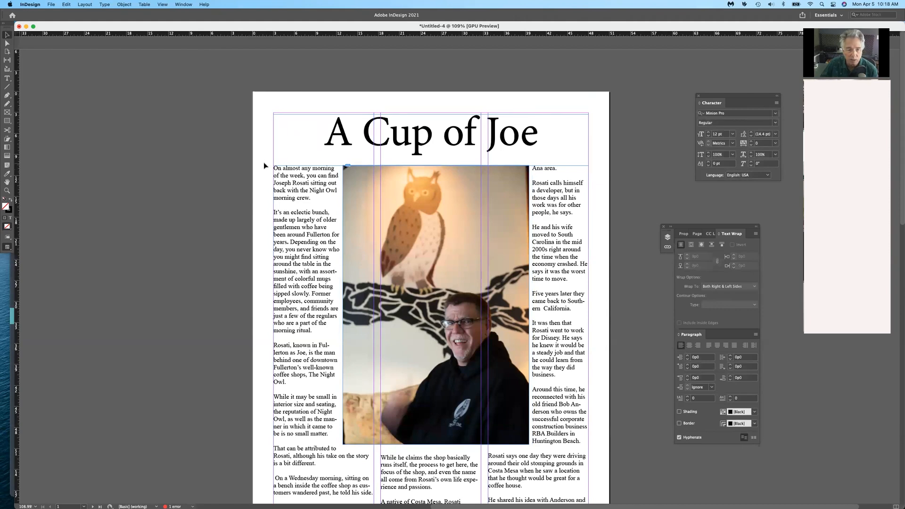
# Place Night owl patio.jpg on page 2, spanning all three columns between the margins in the lower half of the page
pyautogui.scroll(-5, 508, 298)
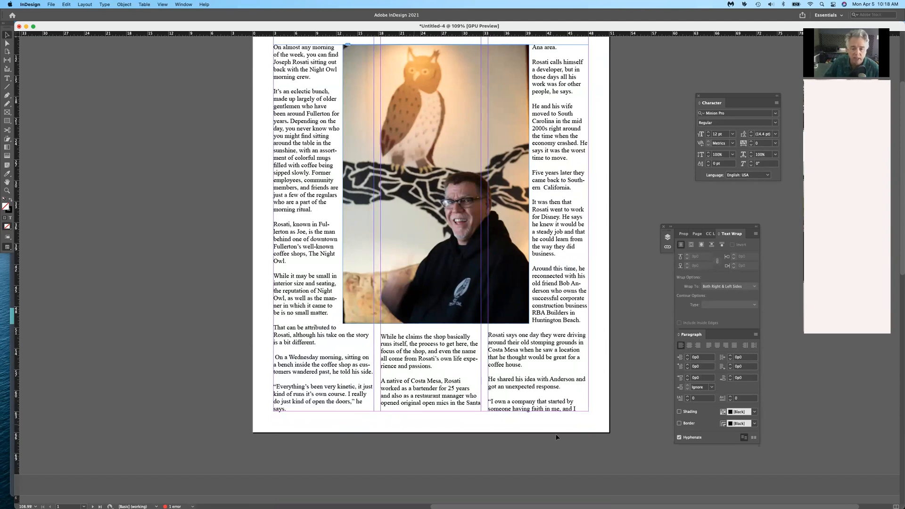
pyautogui.scroll(-1, 568, 391)
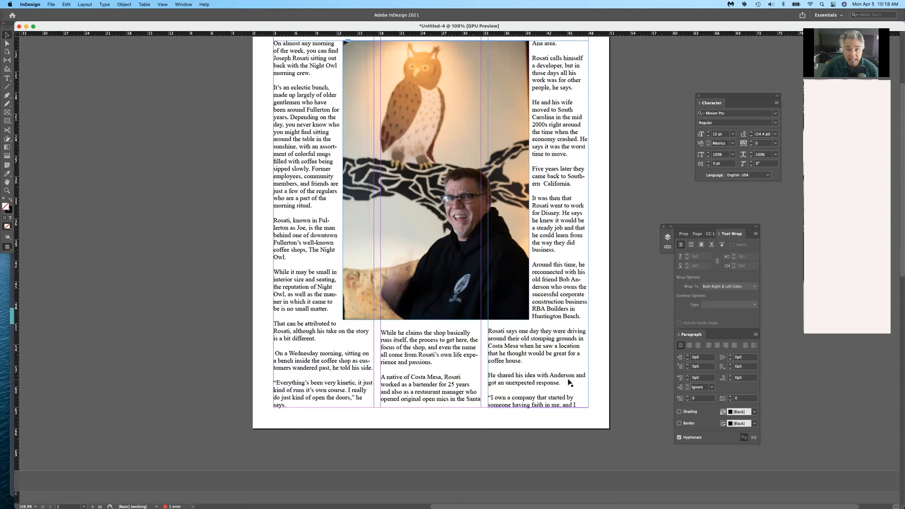
pyautogui.scroll(-10, 549, 375)
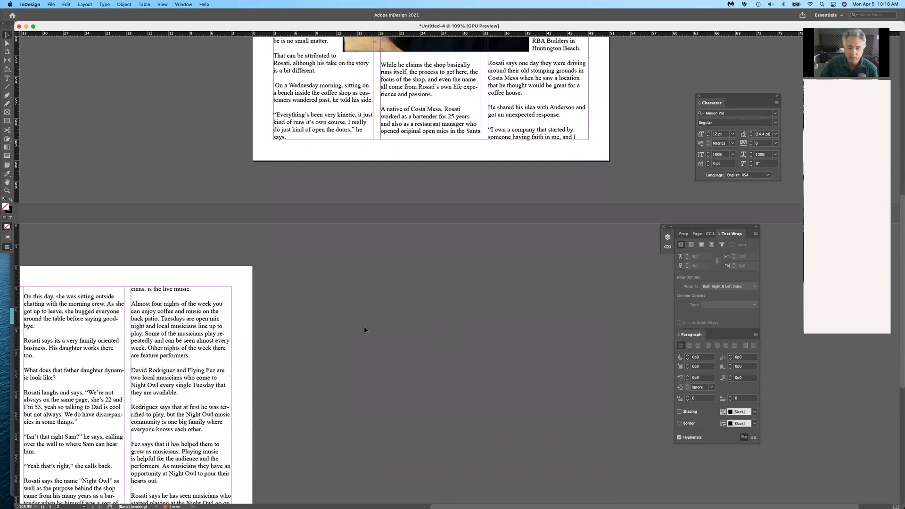
pyautogui.hscroll(-15, 398, 337)
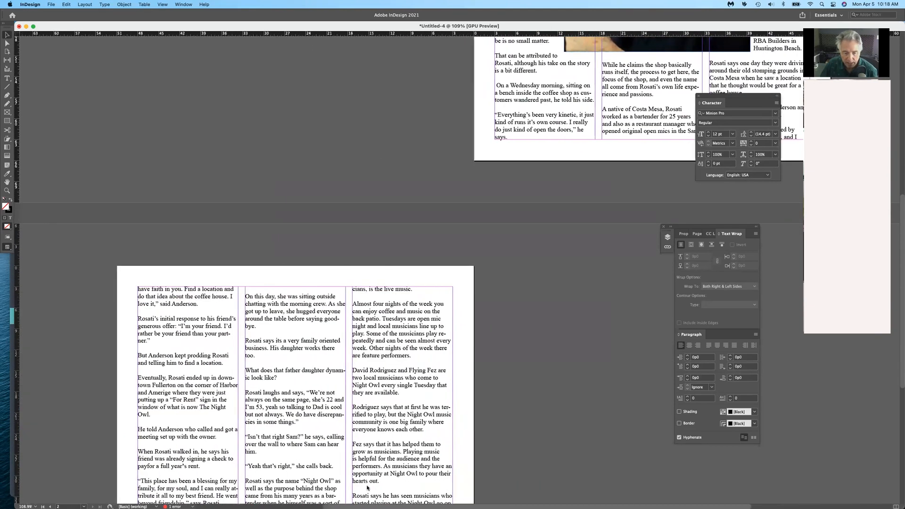
pyautogui.scroll(-10, 398, 337)
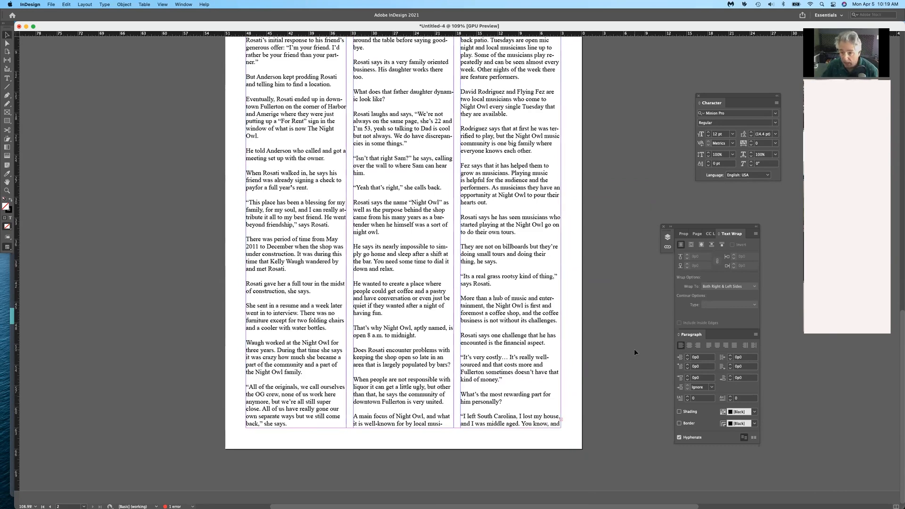
pyautogui.scroll(4, 471, 342)
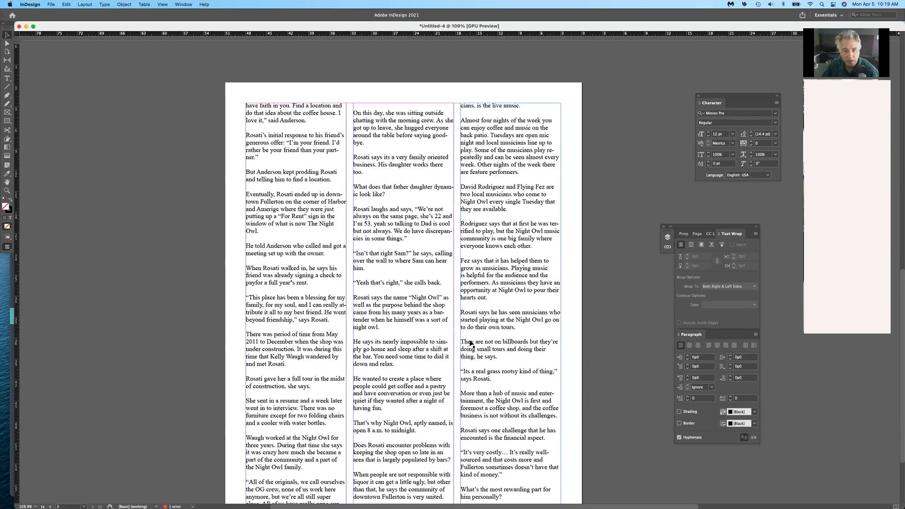
pyautogui.scroll(-4, 470, 342)
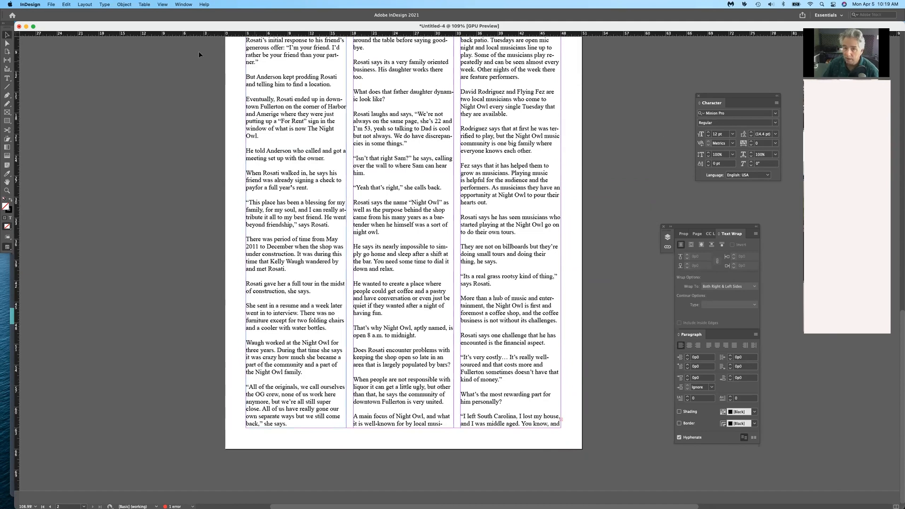
pyautogui.click(51, 4)
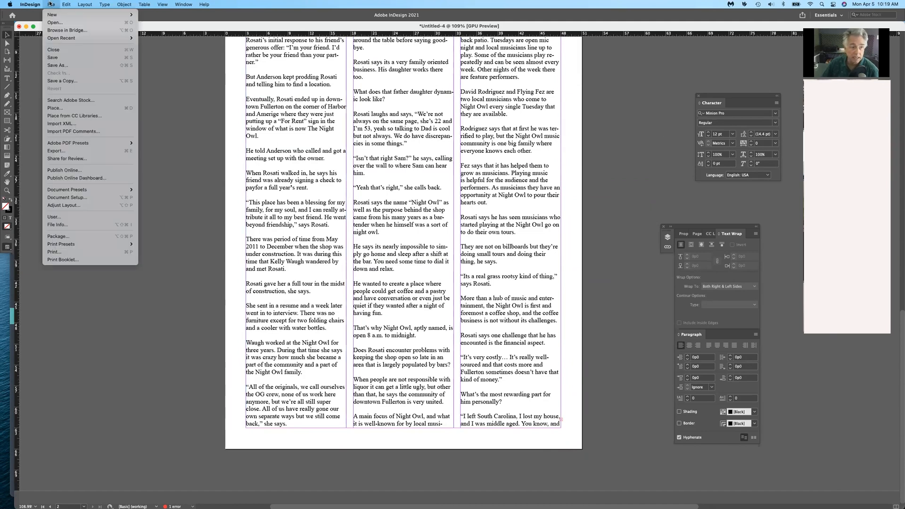
pyautogui.click(74, 107)
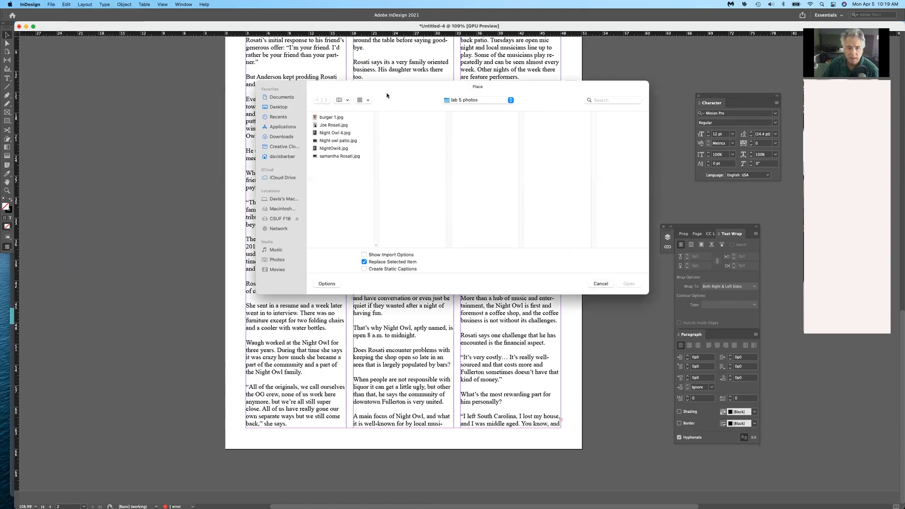
pyautogui.click(322, 140)
pyautogui.click(634, 286)
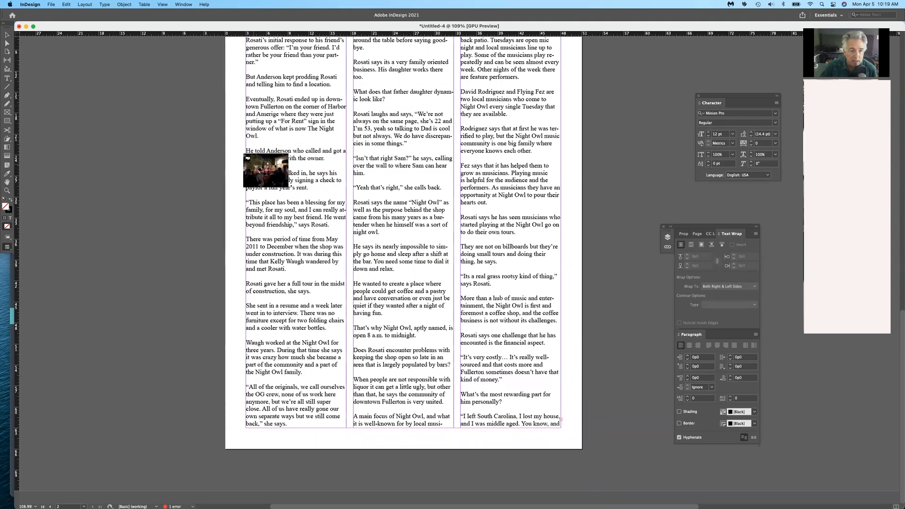
pyautogui.moveTo(246, 141); pyautogui.dragTo(561, 286)
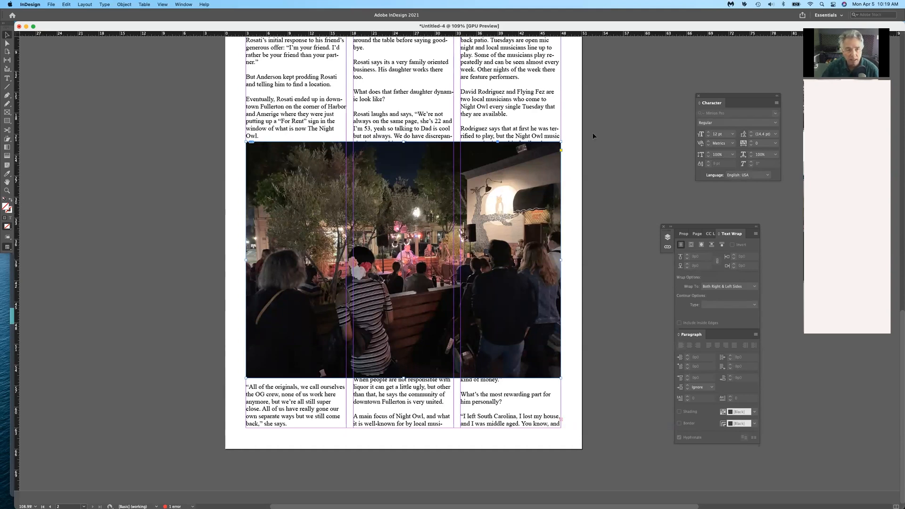
# Send the patio photo to the back and wrap the body text around its bounding box
pyautogui.click(122, 5)
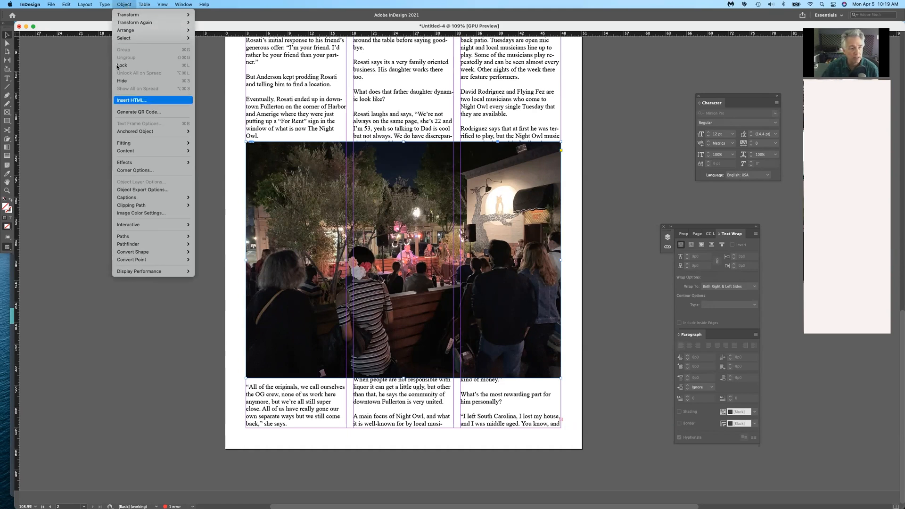
pyautogui.moveTo(123, 30)
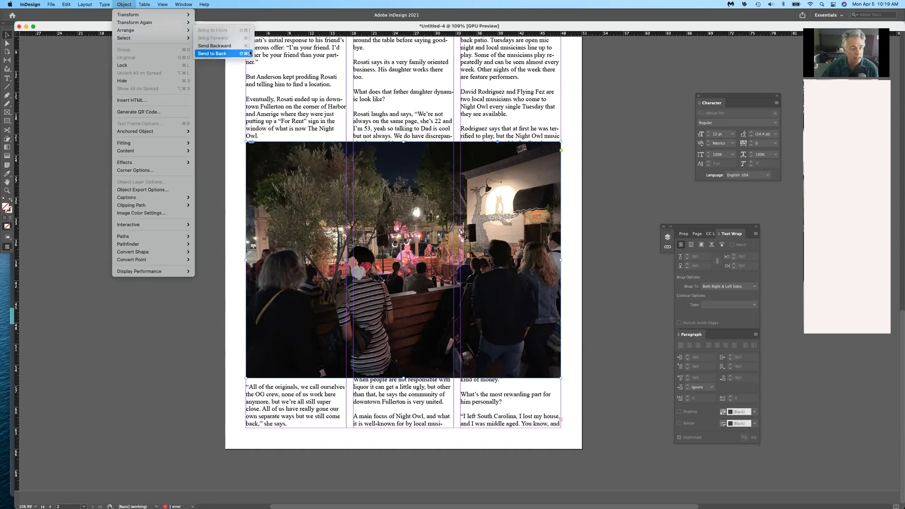
pyautogui.click(234, 53)
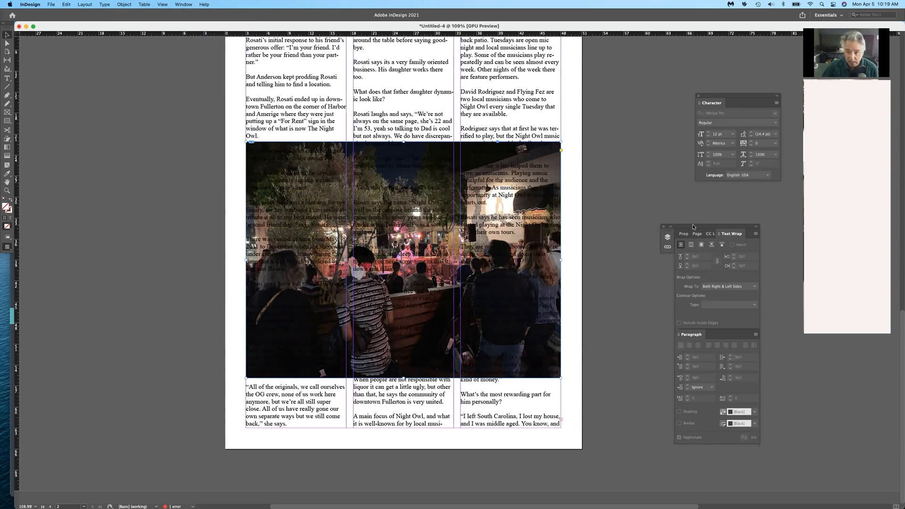
pyautogui.click(691, 245)
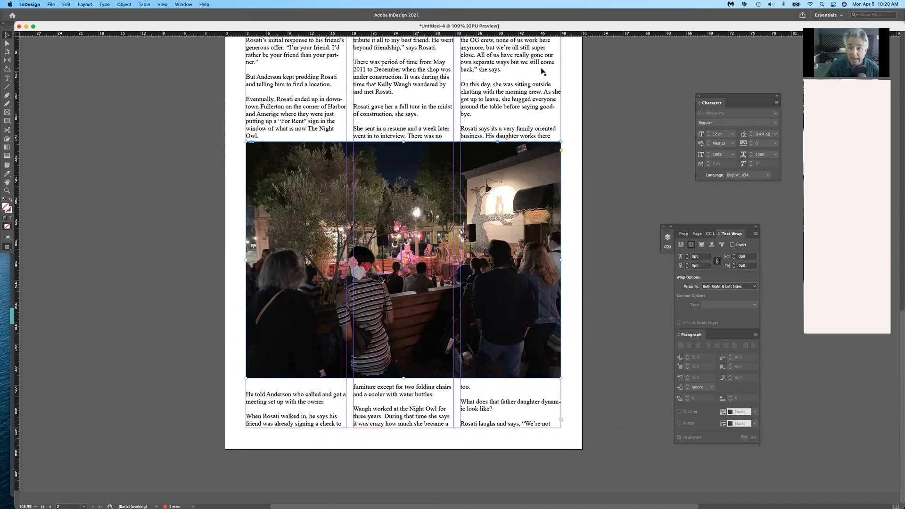
# Add a page after page 2 and undo the addition
pyautogui.moveTo(709, 227); pyautogui.dragTo(719, 222)
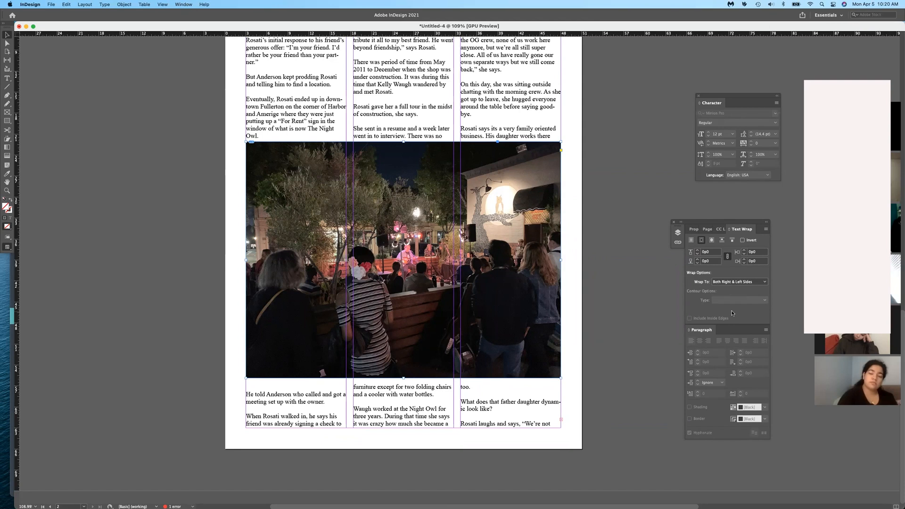
pyautogui.click(707, 228)
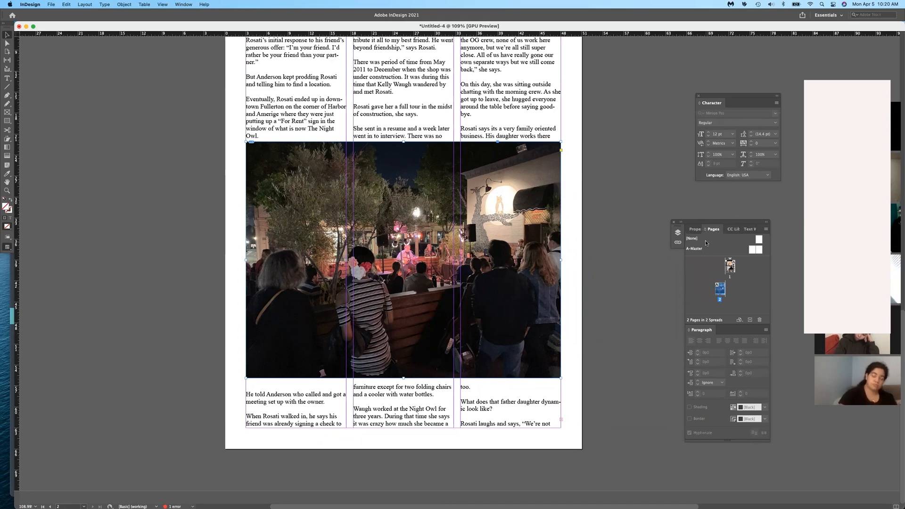
pyautogui.click(184, 4)
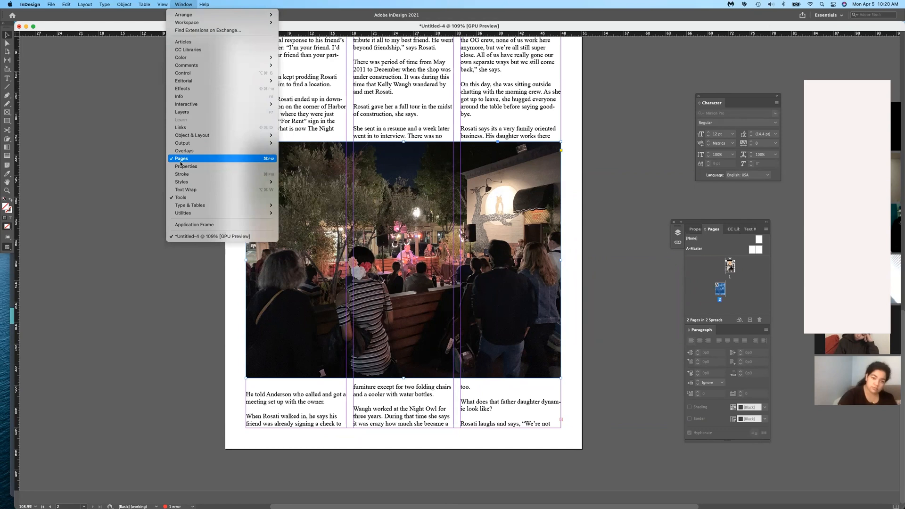
pyautogui.click(132, 161)
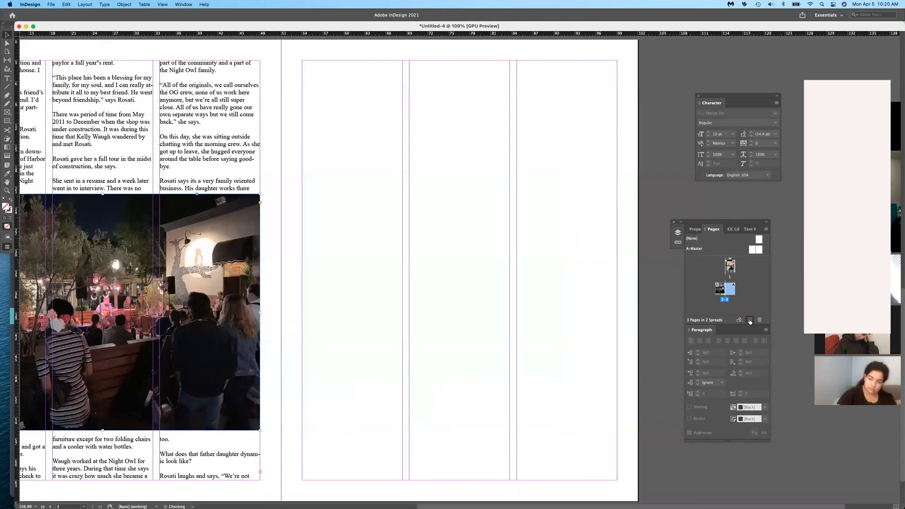
pyautogui.click(749, 320)
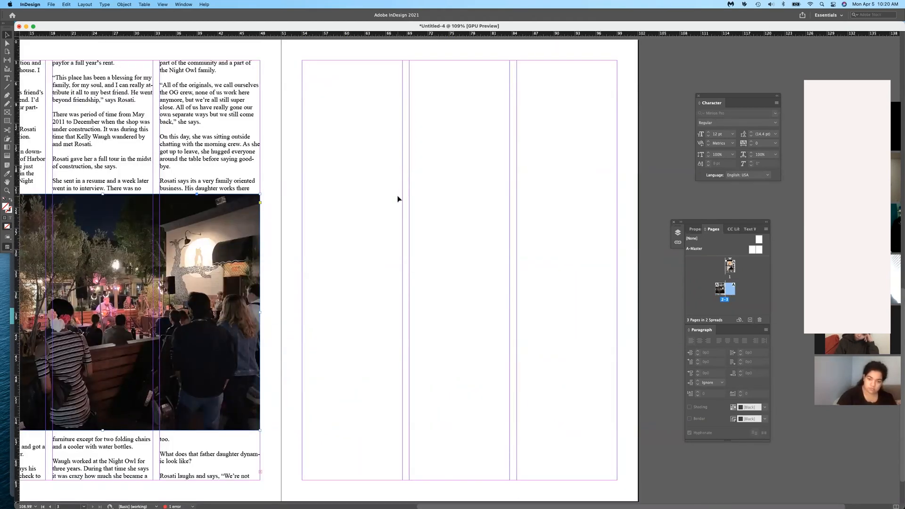
pyautogui.press('super+z')
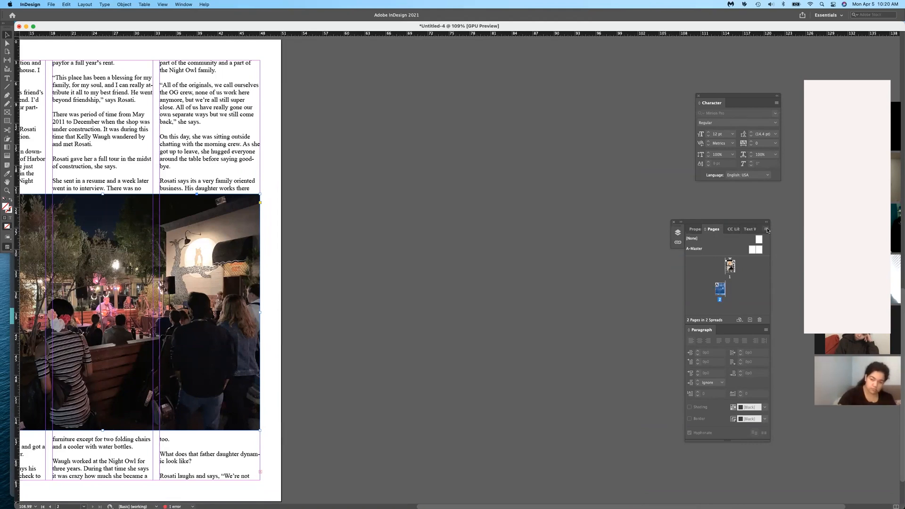
# Insert one page after page 2 based on A-Master, using the page insertion options
pyautogui.click(766, 229)
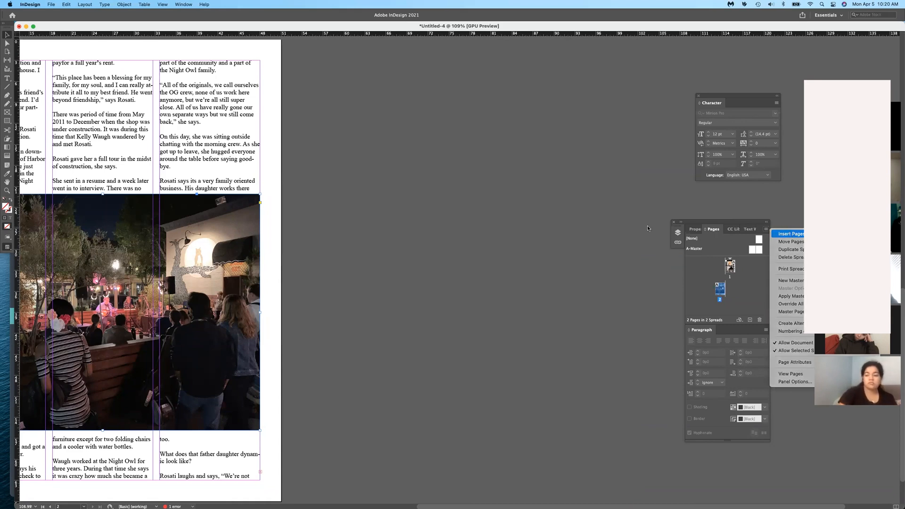
pyautogui.press('Return')
pyautogui.moveTo(542, 207); pyautogui.dragTo(452, 180)
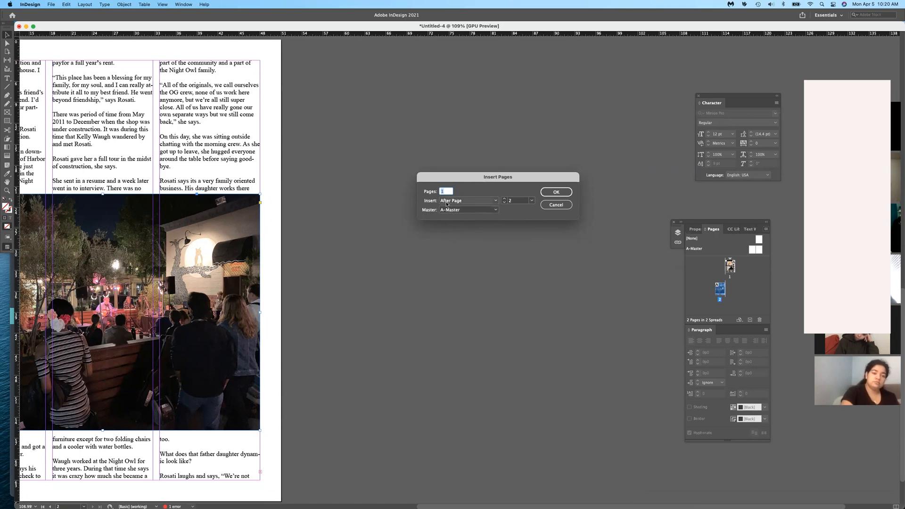
pyautogui.click(555, 193)
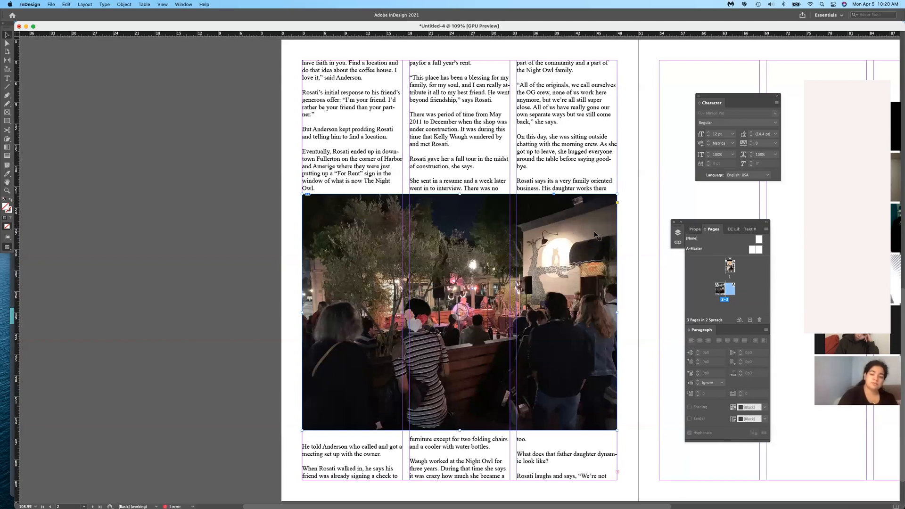
# Clear the floating Pages, Paragraph and Character panels off page 3 so the whole spread can be worked on
pyautogui.press('super+minus')
pyautogui.press('super+minus')
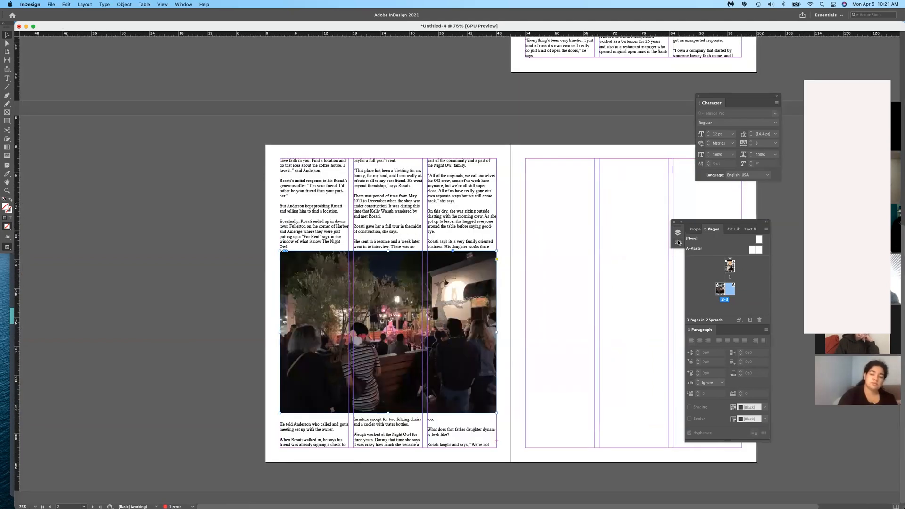
pyautogui.moveTo(690, 222); pyautogui.dragTo(778, 234)
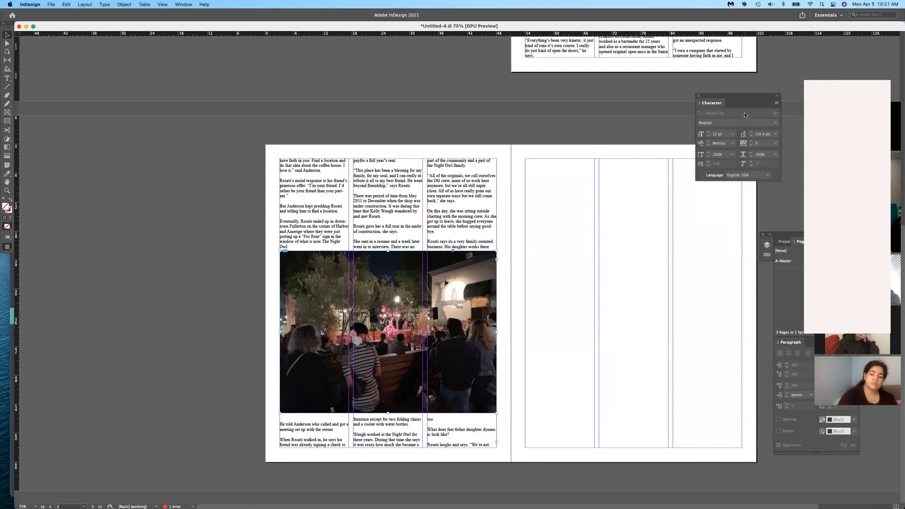
pyautogui.moveTo(744, 102); pyautogui.dragTo(806, 79)
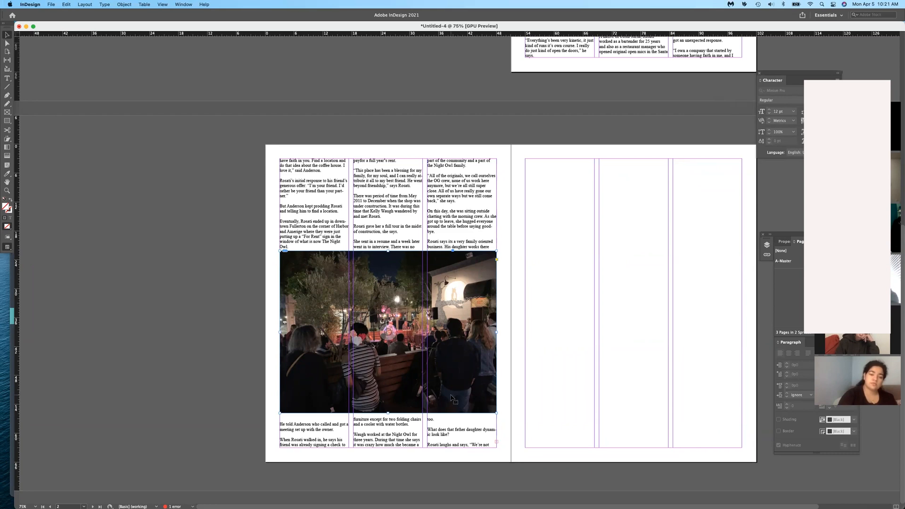
# Continue the overset story text from the third column of page 2 through all three columns of page 3
pyautogui.click(476, 439)
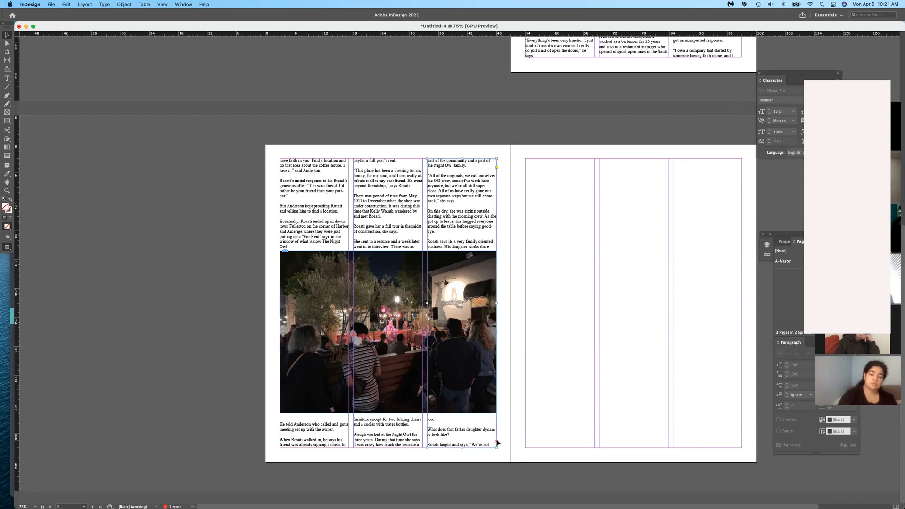
pyautogui.click(496, 442)
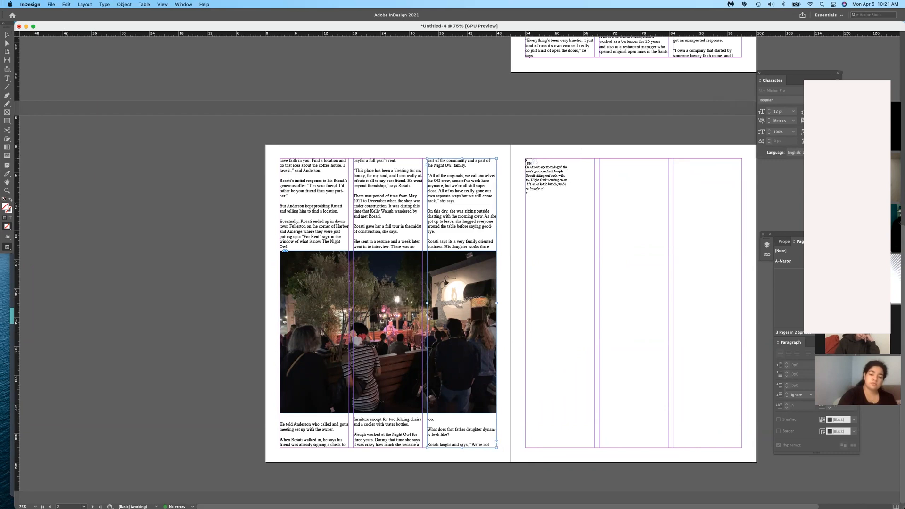
pyautogui.click(526, 160)
pyautogui.click(594, 442)
pyautogui.click(600, 160)
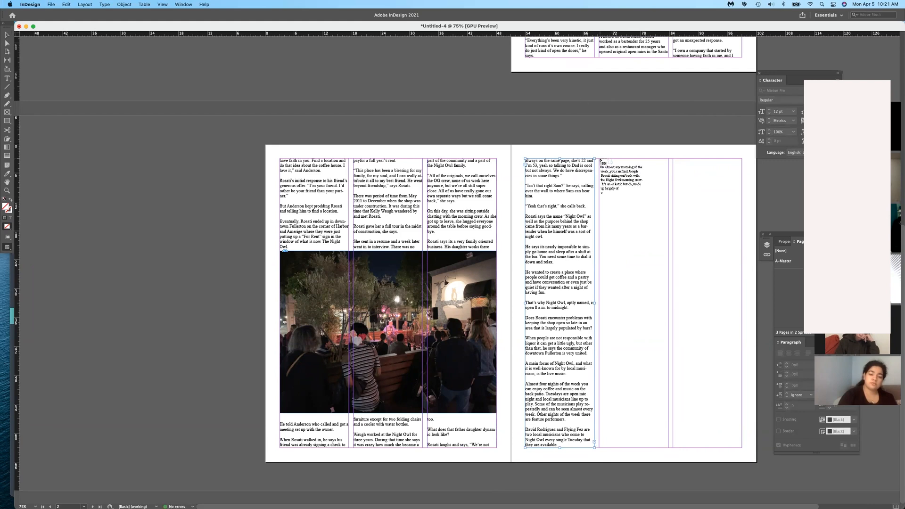
pyautogui.click(600, 160)
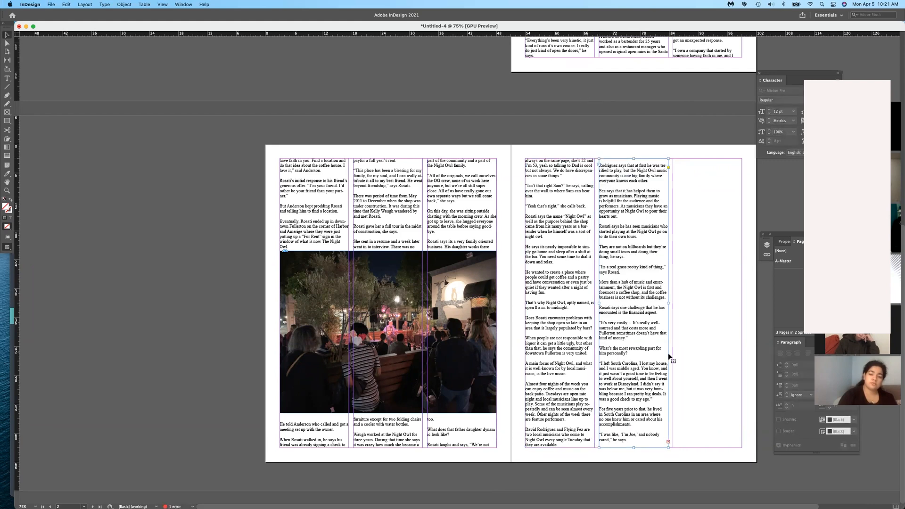
pyautogui.click(668, 442)
pyautogui.click(674, 161)
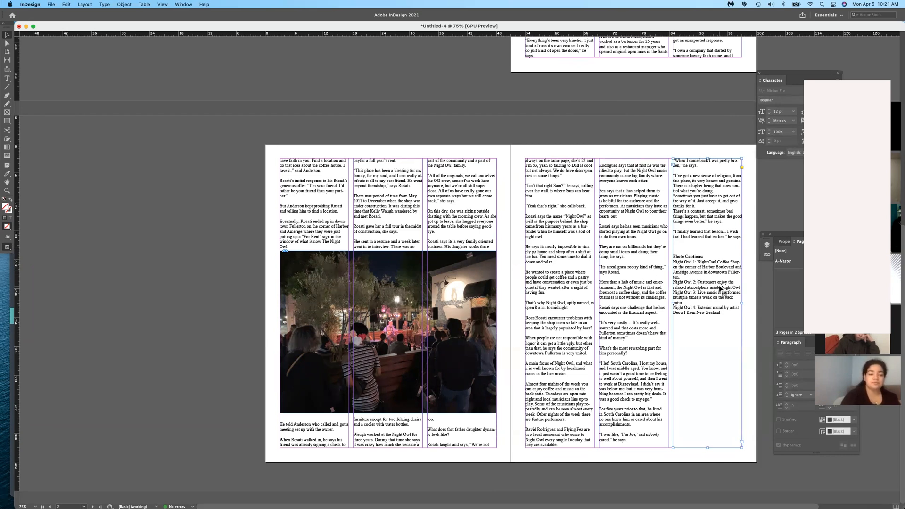
# Delete the Photo Captions heading and the four Night Owl captions from the end of the story on page 3
pyautogui.doubleClick(674, 270)
pyautogui.moveTo(675, 251); pyautogui.dragTo(717, 331)
pyautogui.press('BackSpace')
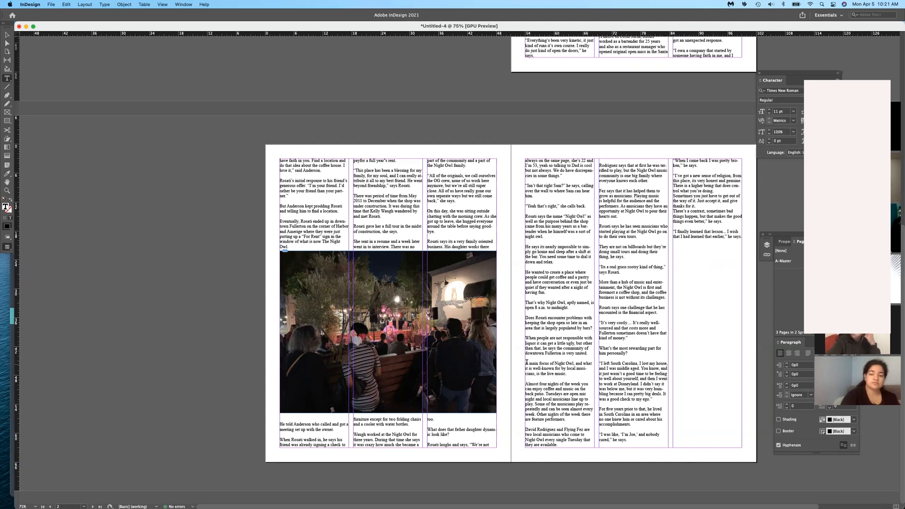
pyautogui.scroll(10, 527, 362)
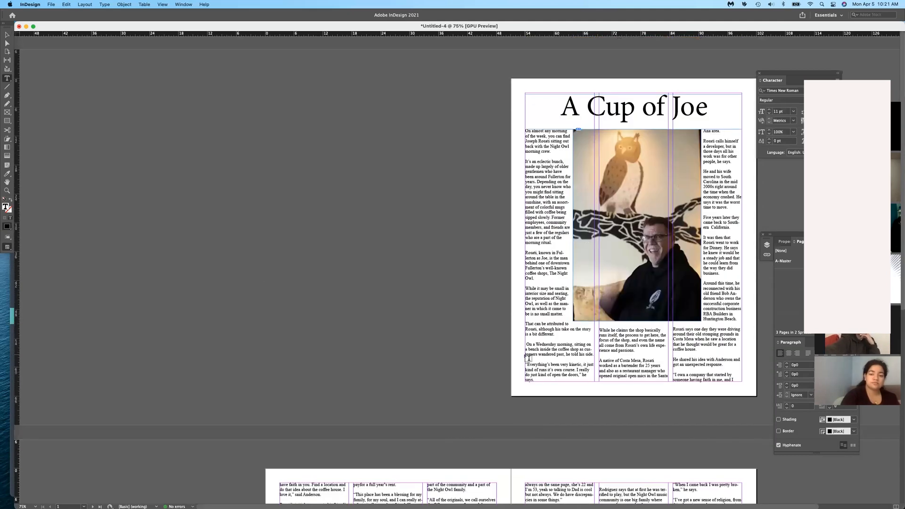
pyautogui.scroll(-8, 528, 358)
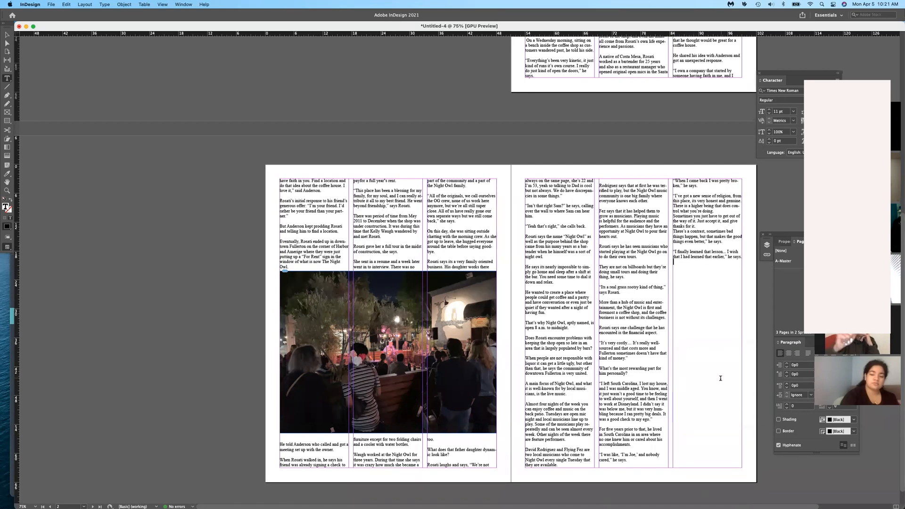
# Place the photo of the owner's daughter from lab 5 photos across the bottom of page 3, from the first column into the third
pyautogui.click(693, 354)
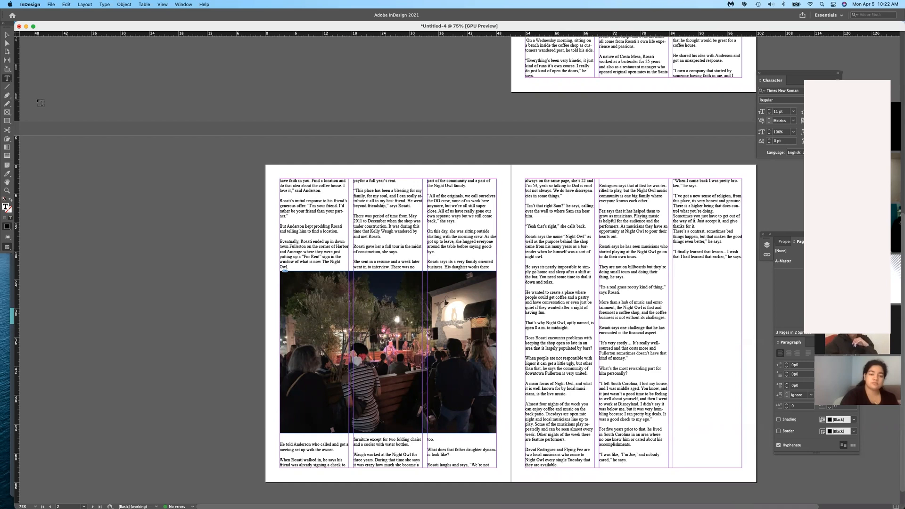
pyautogui.press('super+d')
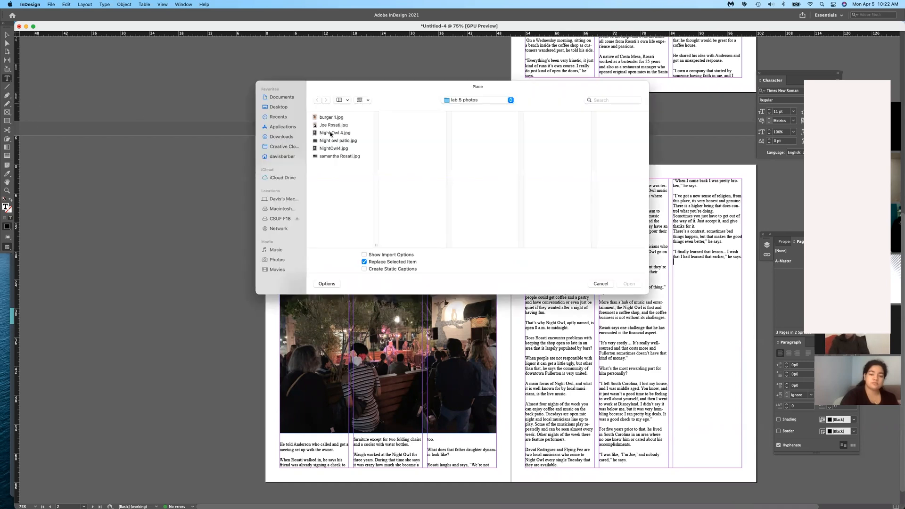
pyautogui.click(322, 157)
pyautogui.click(628, 283)
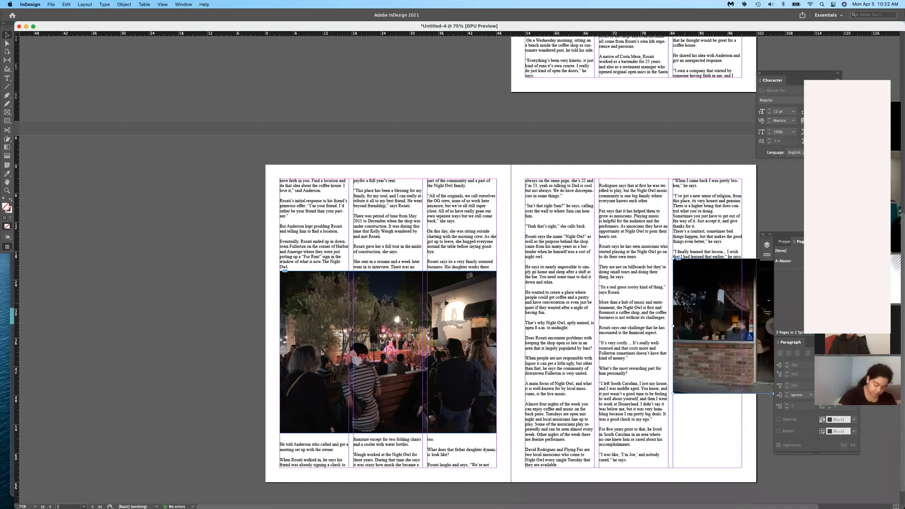
pyautogui.press('super+z')
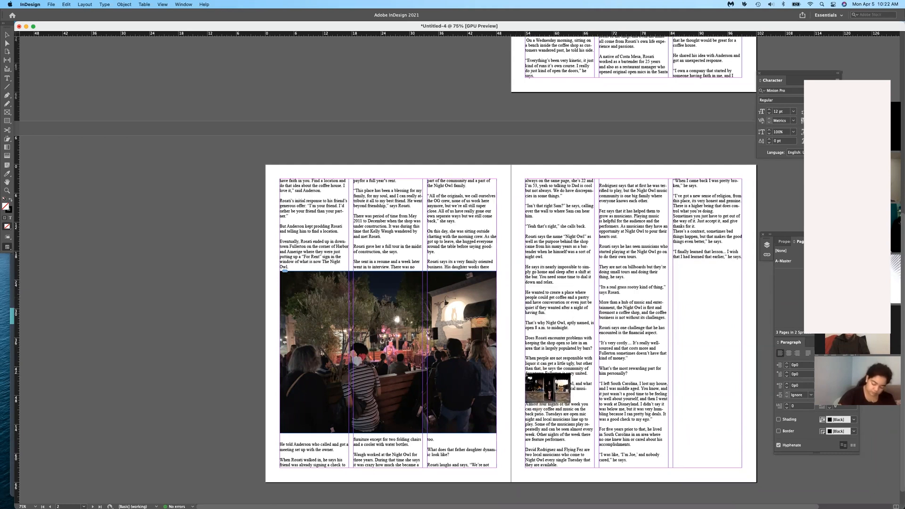
pyautogui.moveTo(525, 353); pyautogui.dragTo(699, 468)
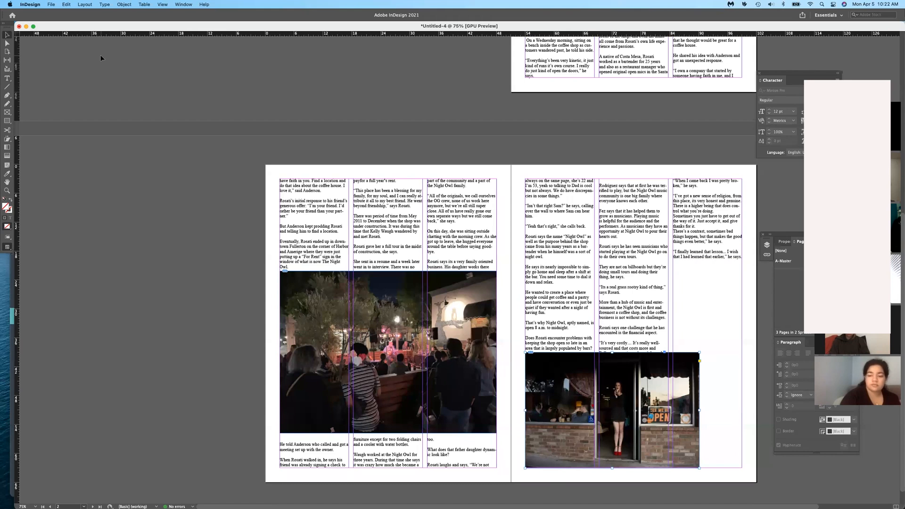
# Send the storefront photo on page 3 behind the text frames
pyautogui.click(94, 4)
pyautogui.moveTo(124, 4)
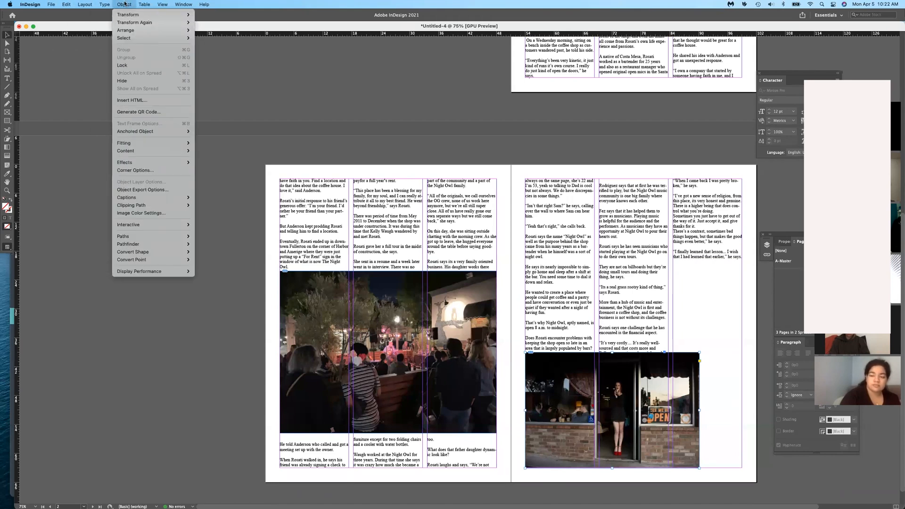
pyautogui.moveTo(181, 30)
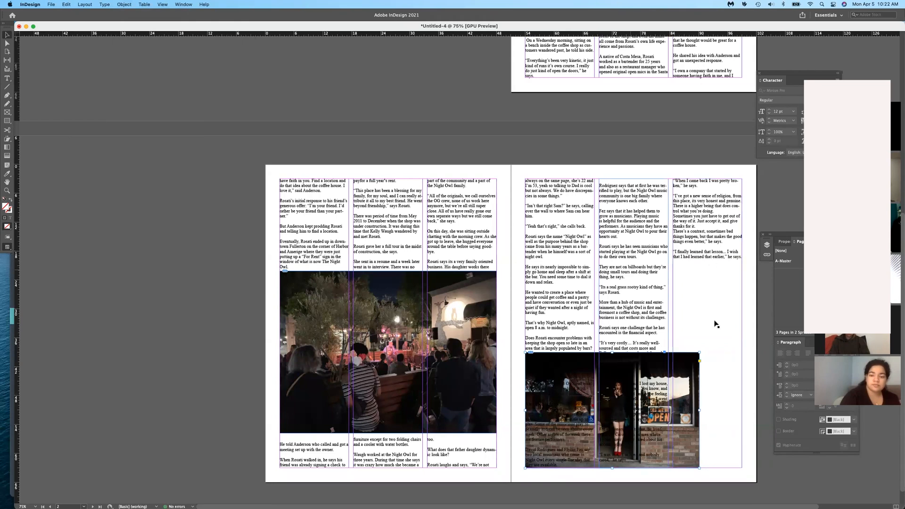
# Bring the collapsed panel group back beside page 3's third column and open the Text Wrap settings
pyautogui.click(801, 230)
pyautogui.moveTo(801, 234); pyautogui.dragTo(721, 233)
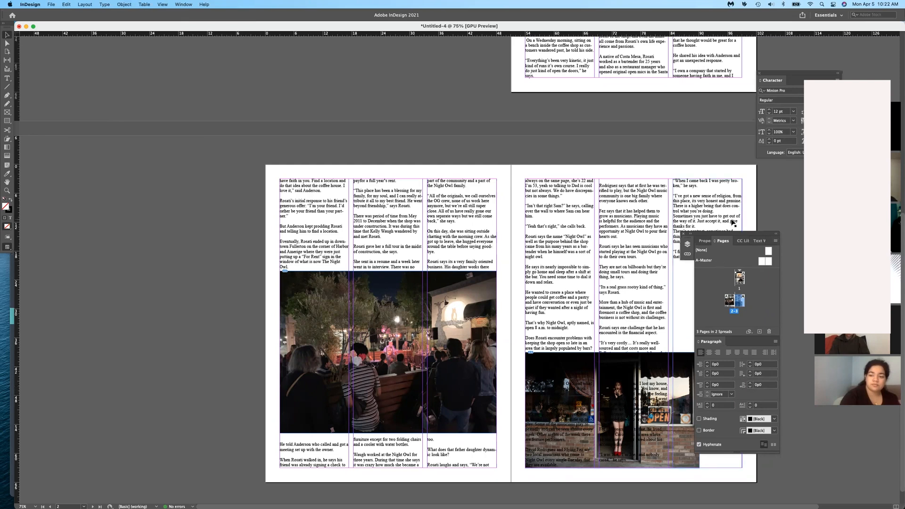
pyautogui.click(775, 243)
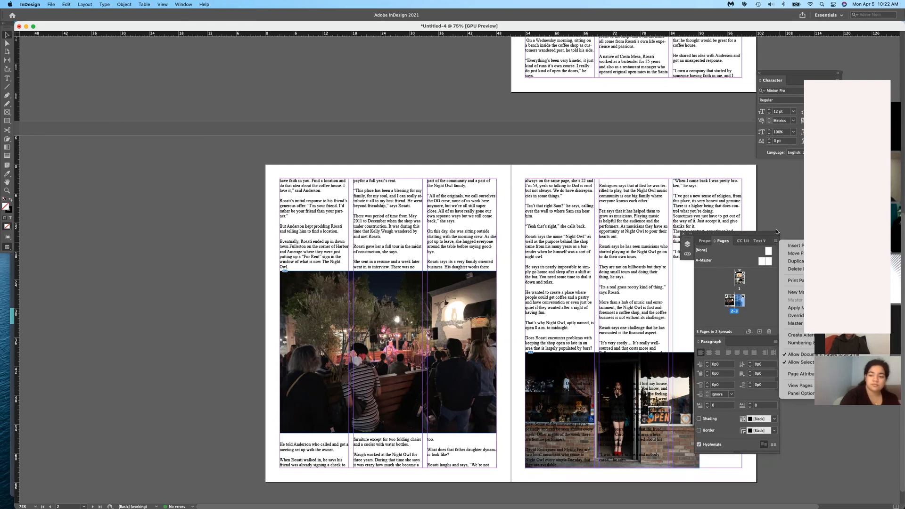
pyautogui.click(776, 232)
pyautogui.click(776, 232)
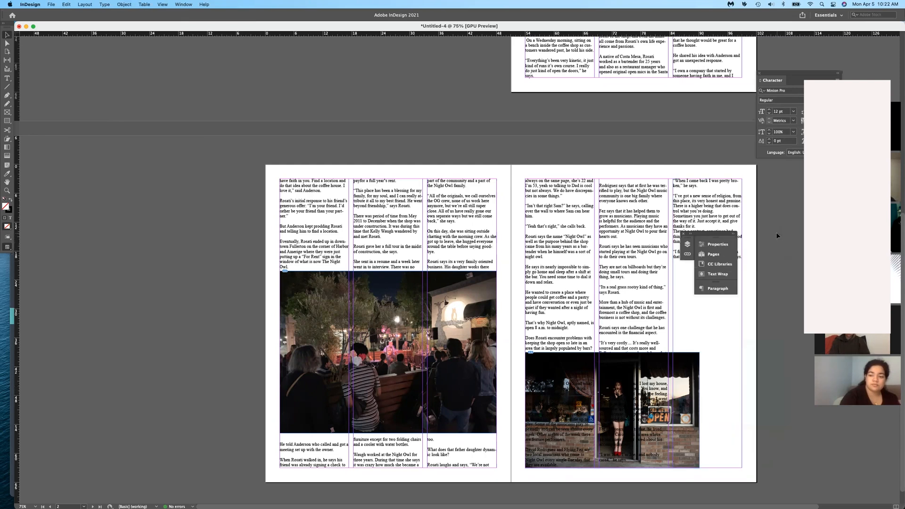
pyautogui.click(725, 275)
# Apply bounding-box text wrap to the text frame in the third column of page 3
pyautogui.click(626, 253)
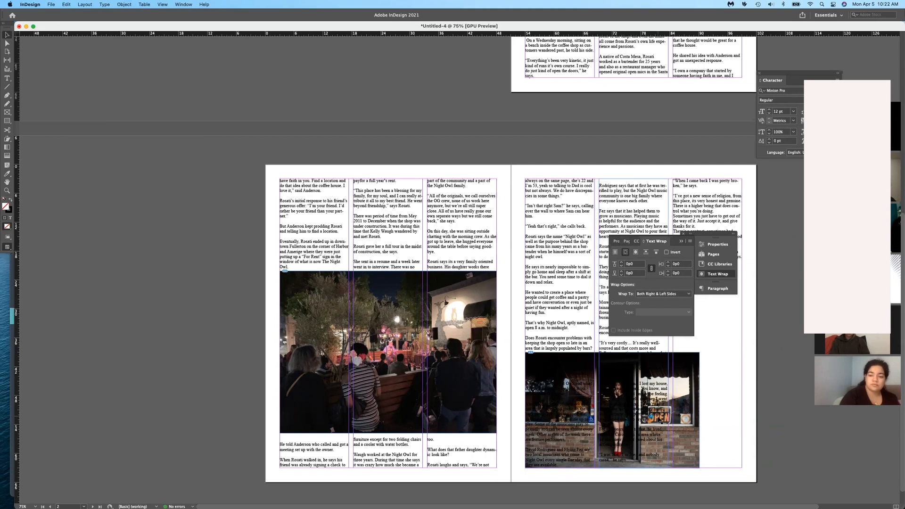
pyautogui.click(680, 395)
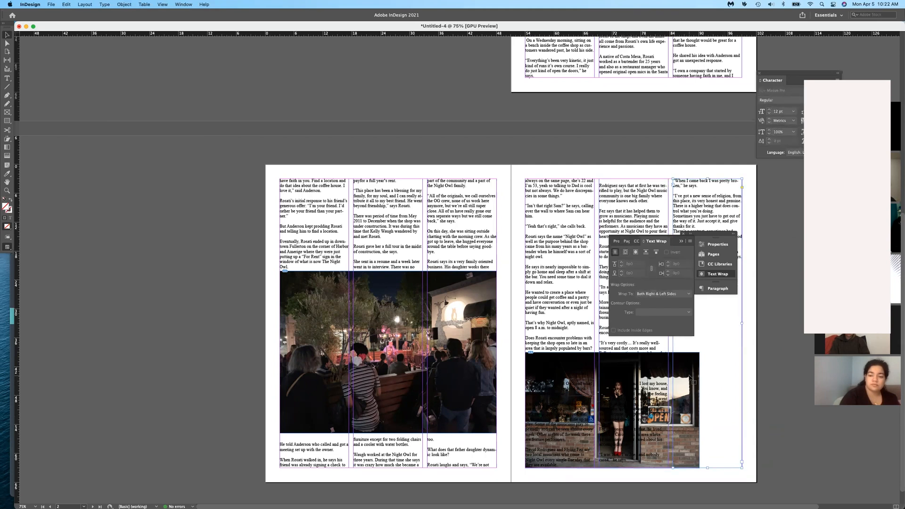
pyautogui.click(622, 254)
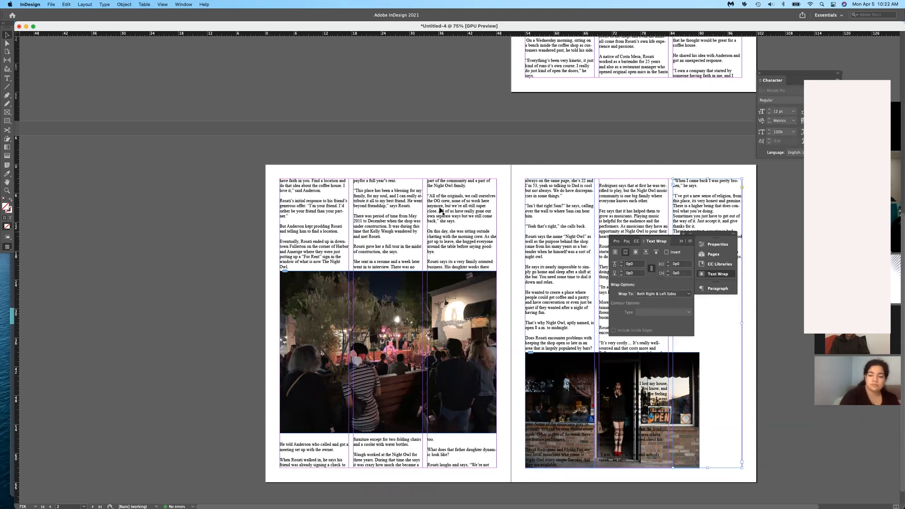
pyautogui.click(67, 76)
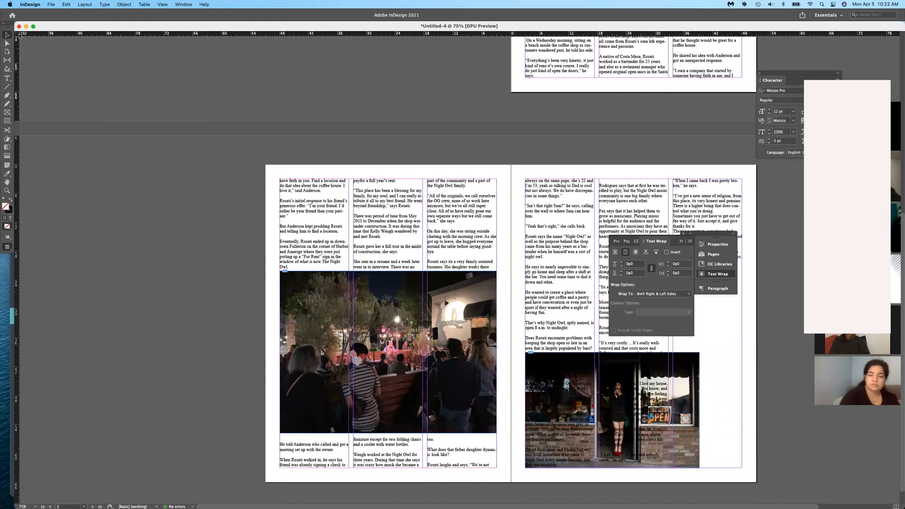
pyautogui.click(542, 385)
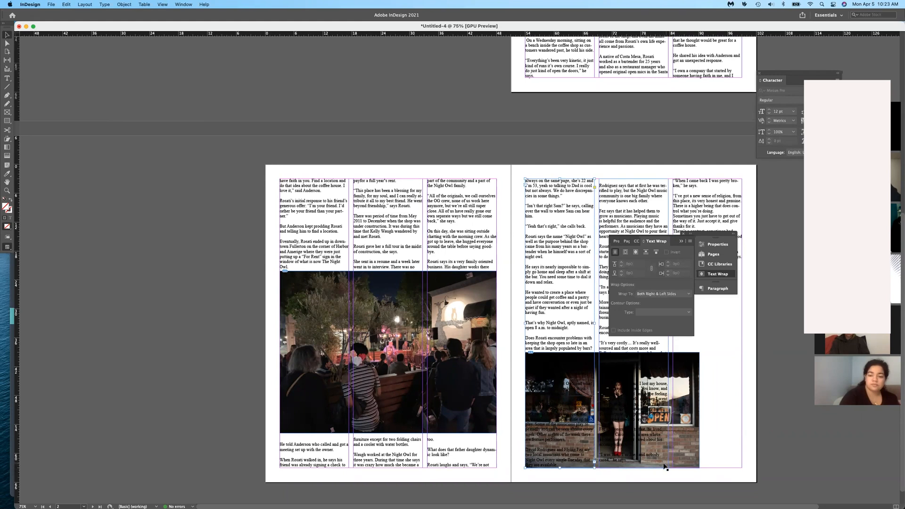
# Move the Text Wrap settings clear of page 3 and wrap the body text around the storefront photo's bounding box
pyautogui.scroll(-1, 641, 276)
pyautogui.moveTo(679, 241); pyautogui.dragTo(831, 313)
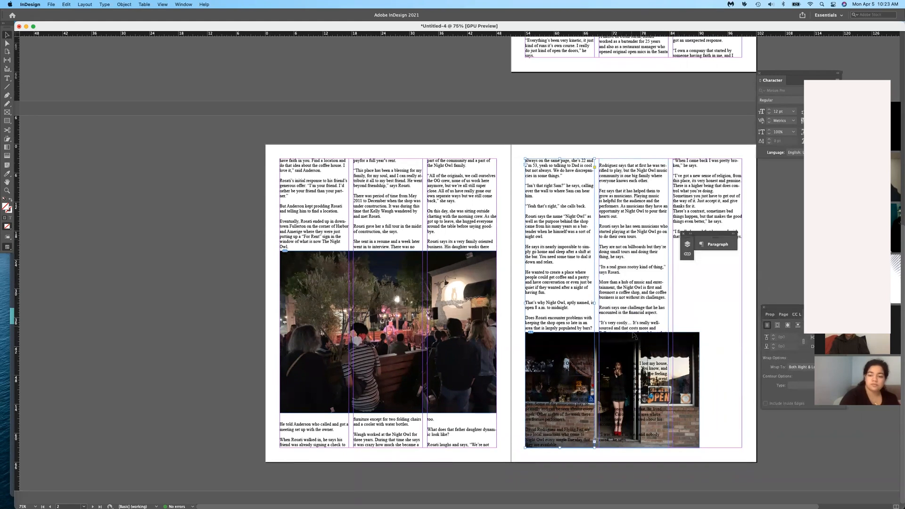
pyautogui.click(674, 322)
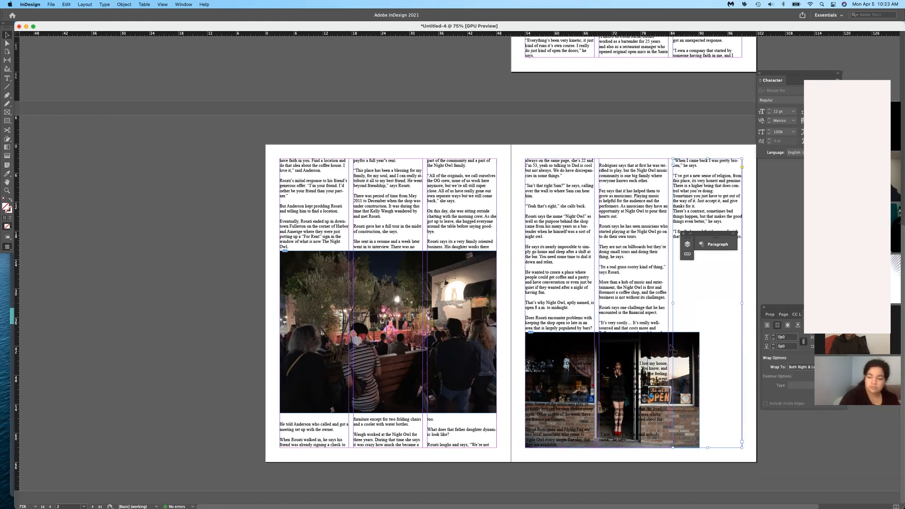
pyautogui.click(684, 339)
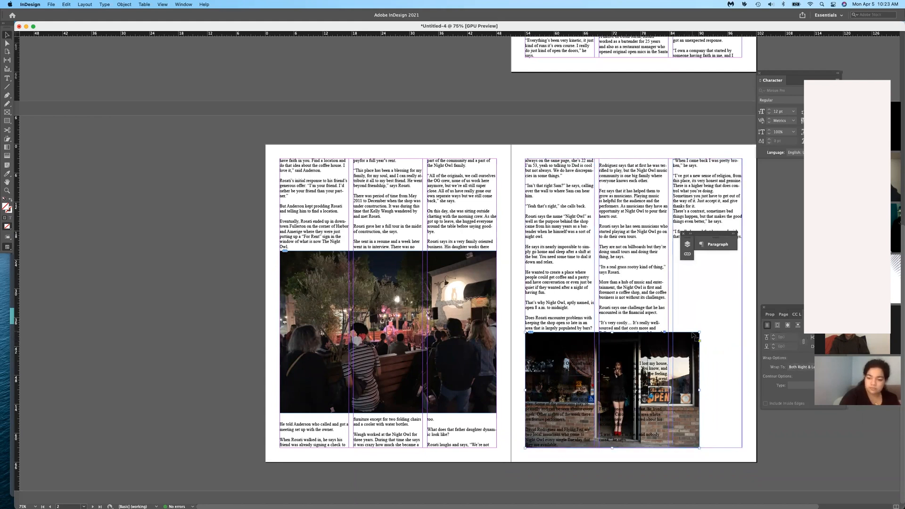
pyautogui.click(712, 326)
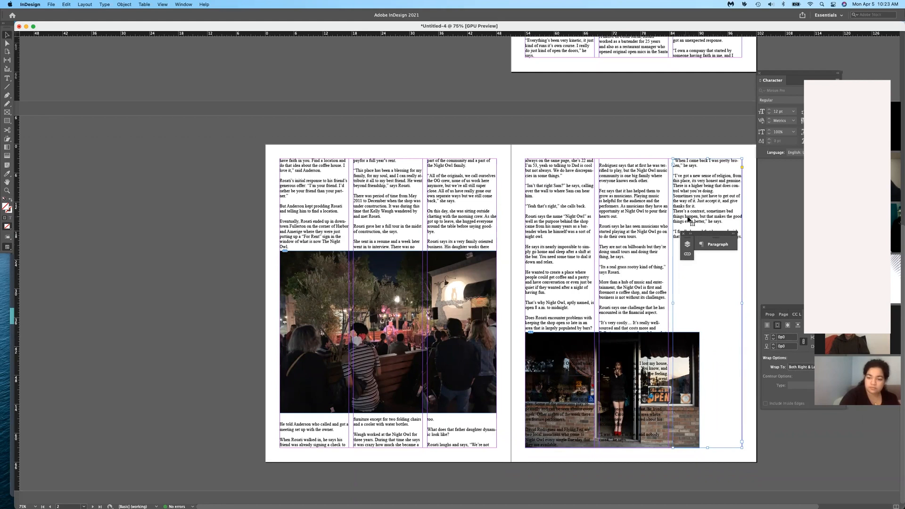
pyautogui.click(671, 329)
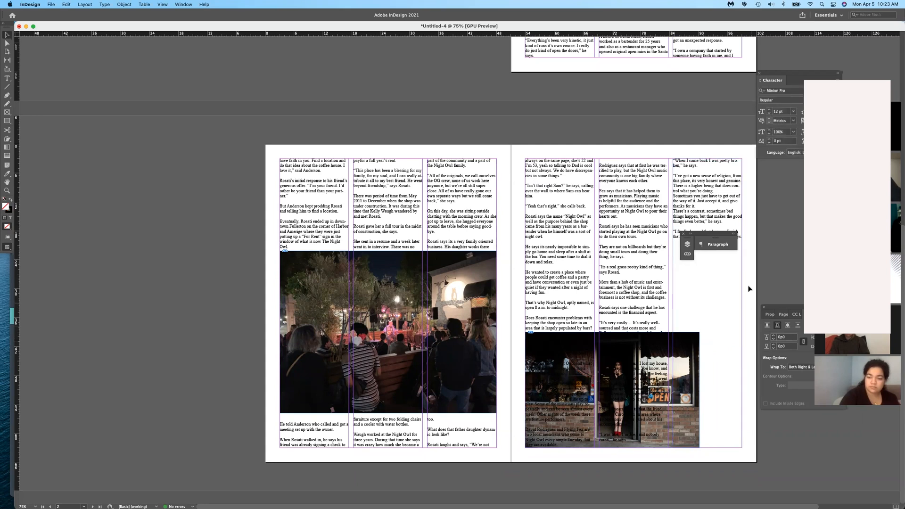
pyautogui.click(670, 372)
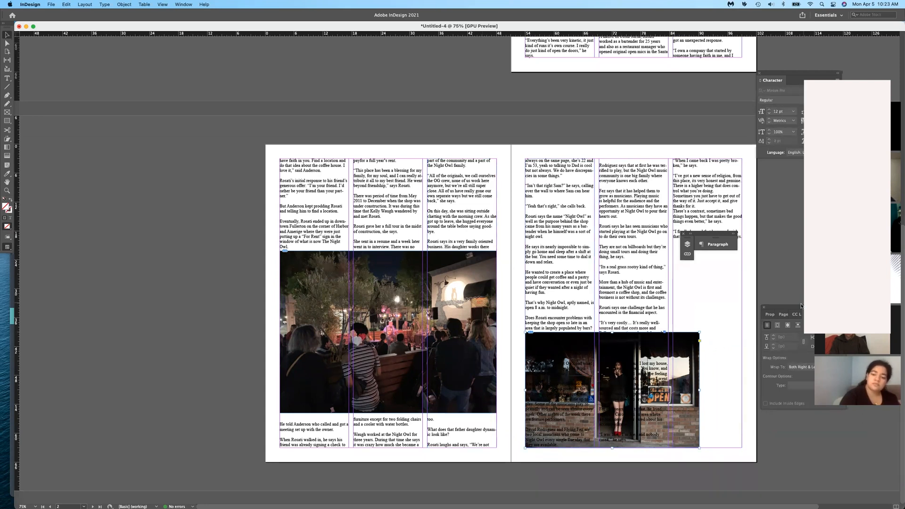
pyautogui.click(777, 326)
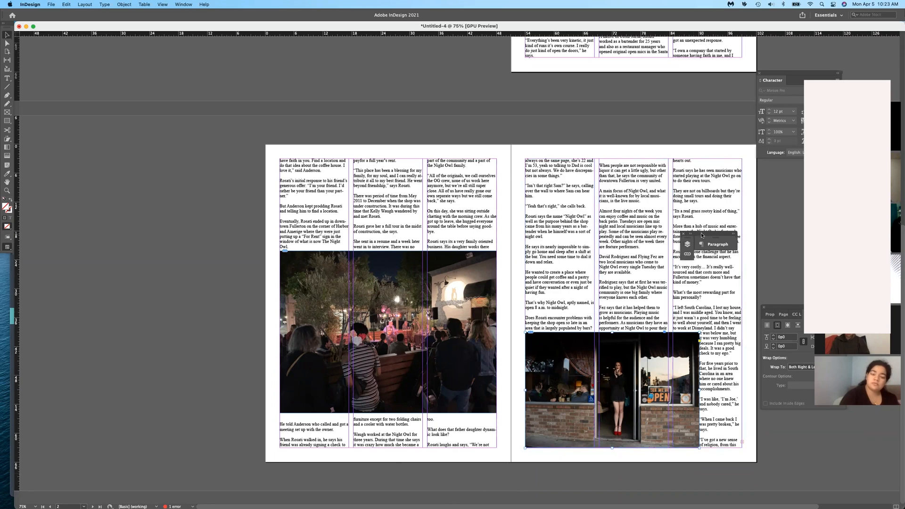
# Clear the Paragraph panel off page 3 and move the storefront photo up to the middle of the page, overlapping all three columns
pyautogui.moveTo(701, 234); pyautogui.dragTo(791, 206)
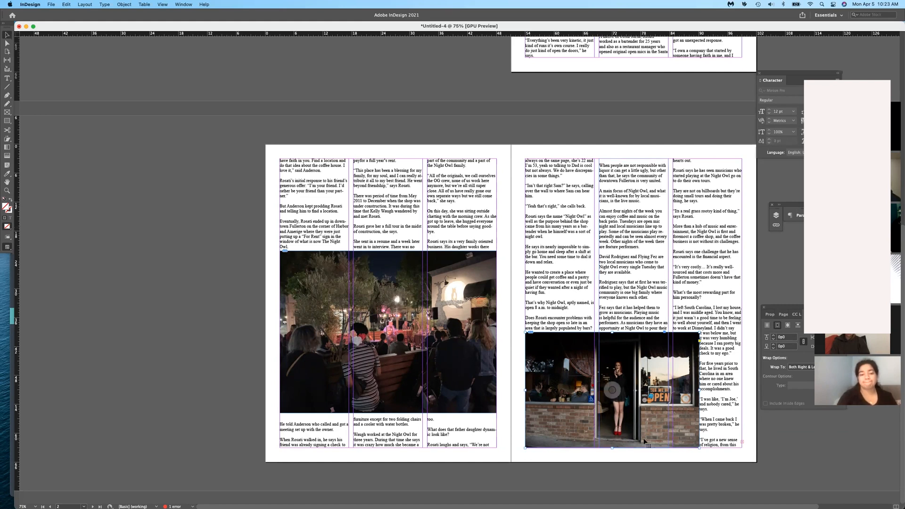
pyautogui.moveTo(640, 382); pyautogui.dragTo(659, 294)
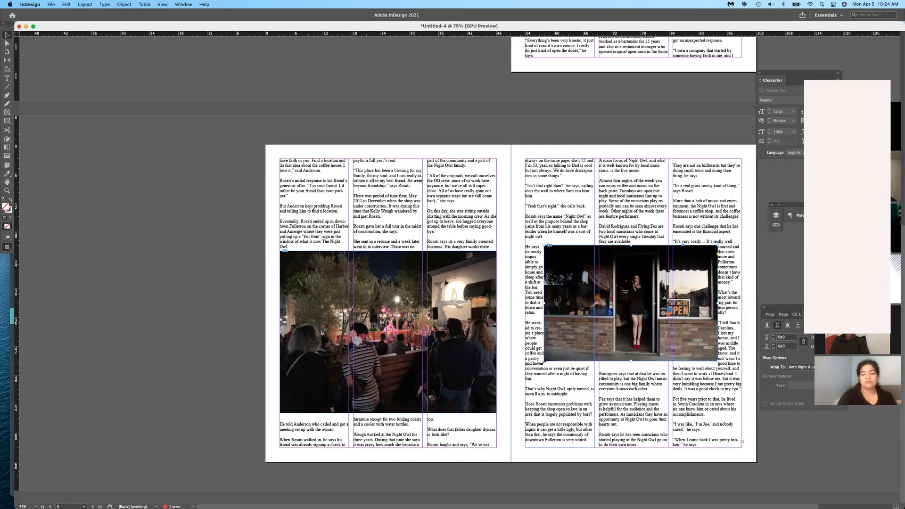
# Resize the storefront photo on page 3 from its lower corners to about 29 picas wide so the story fits the third column
pyautogui.moveTo(543, 362); pyautogui.dragTo(565, 355)
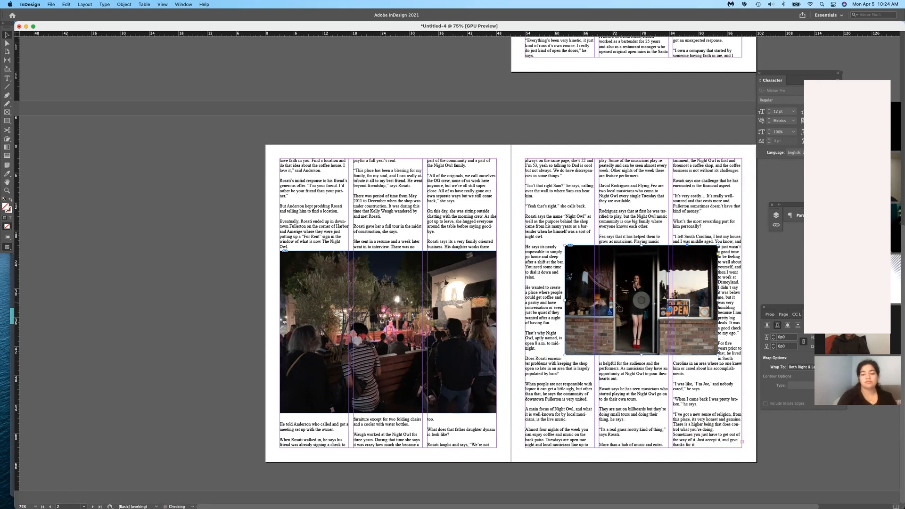
pyautogui.moveTo(716, 354); pyautogui.dragTo(707, 351)
pyautogui.moveTo(568, 349); pyautogui.dragTo(577, 345)
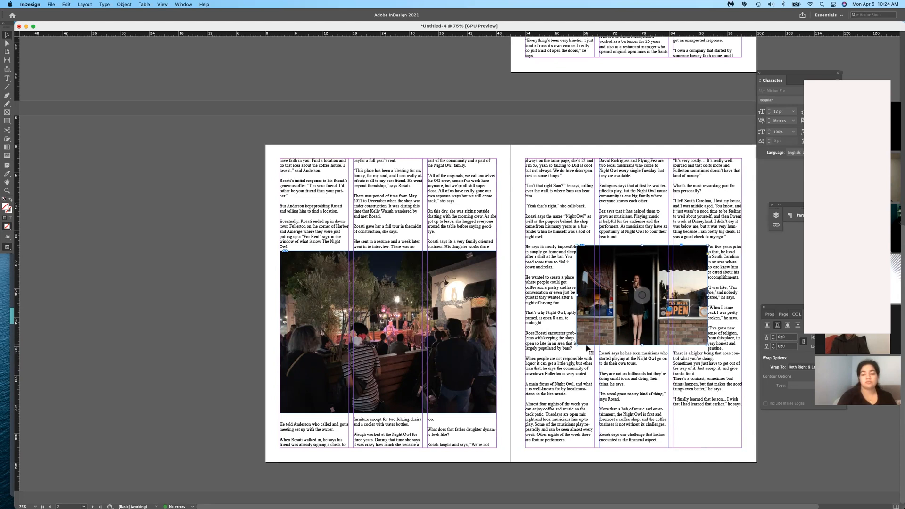
pyautogui.moveTo(587, 348); pyautogui.dragTo(570, 352)
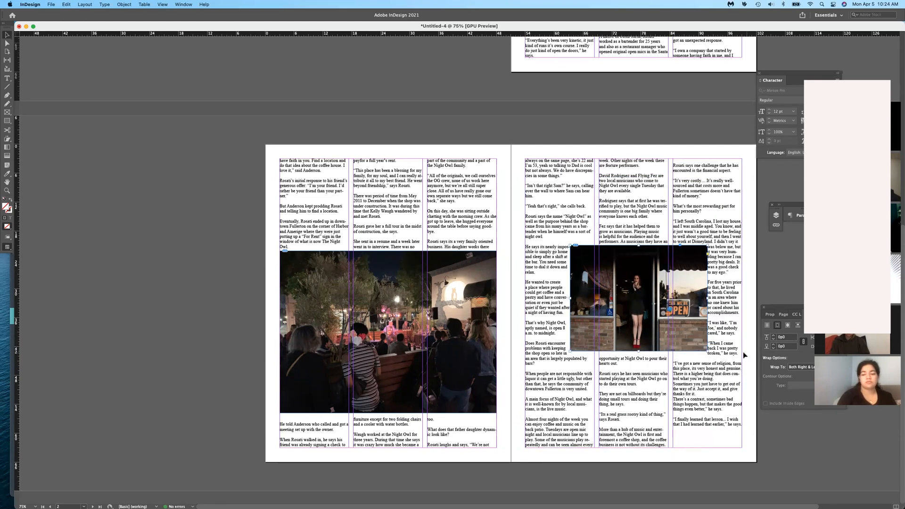
pyautogui.moveTo(707, 352); pyautogui.dragTo(712, 358)
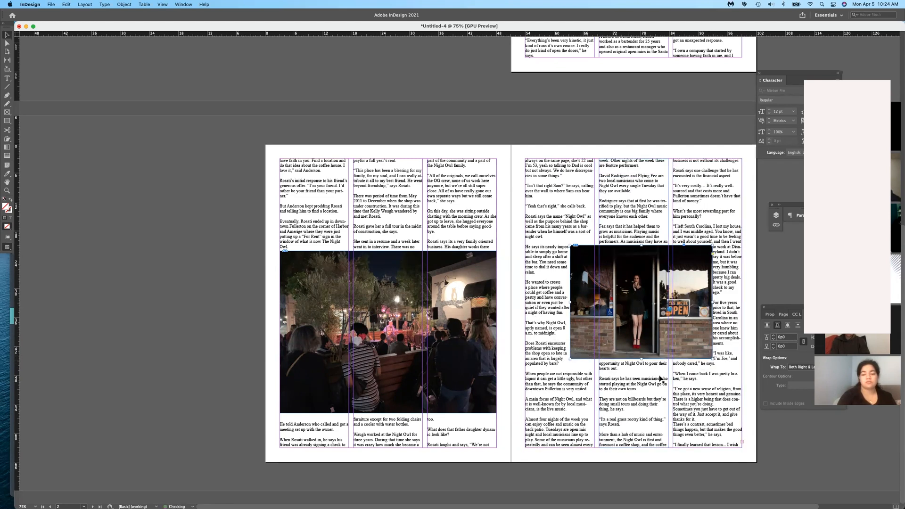
pyautogui.moveTo(642, 358); pyautogui.dragTo(642, 356)
pyautogui.moveTo(572, 356); pyautogui.dragTo(571, 351)
pyautogui.click(713, 410)
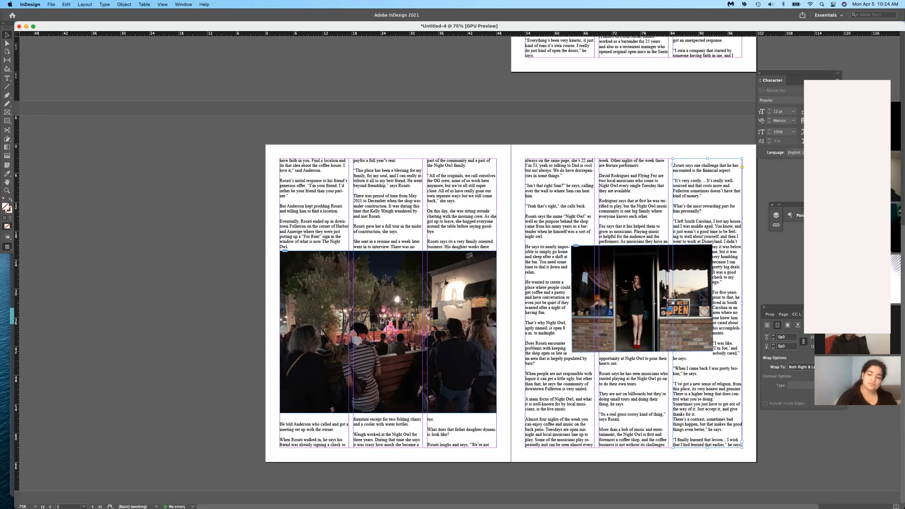
# Bring the Text Wrap settings within reach and set the storefront photo's wrap offset to 0p6 on all sides
pyautogui.moveTo(774, 307); pyautogui.dragTo(729, 237)
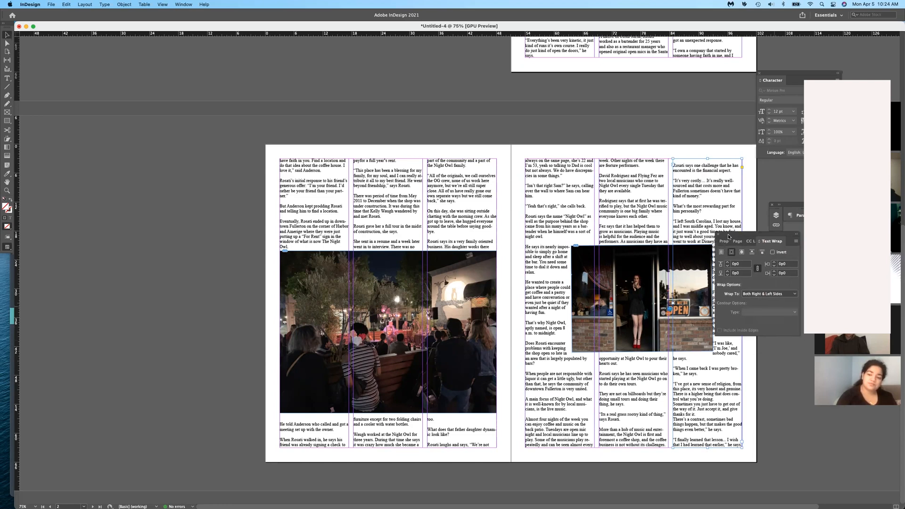
pyautogui.click(608, 279)
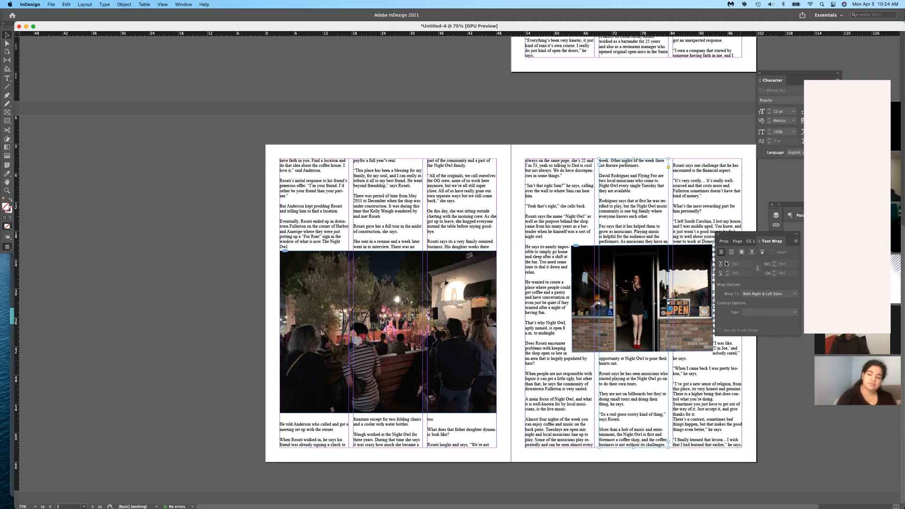
pyautogui.click(679, 281)
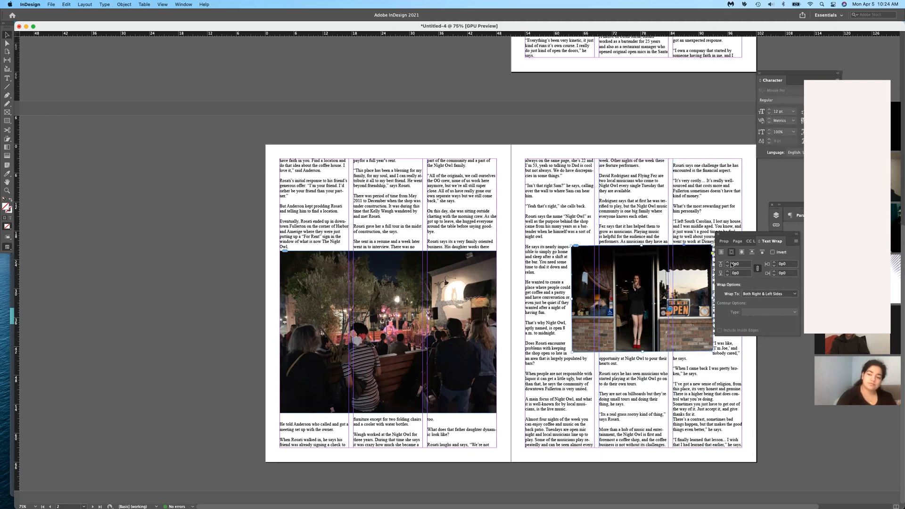
pyautogui.click(726, 263)
pyautogui.click(726, 263)
pyautogui.click(726, 263)
pyautogui.click(727, 263)
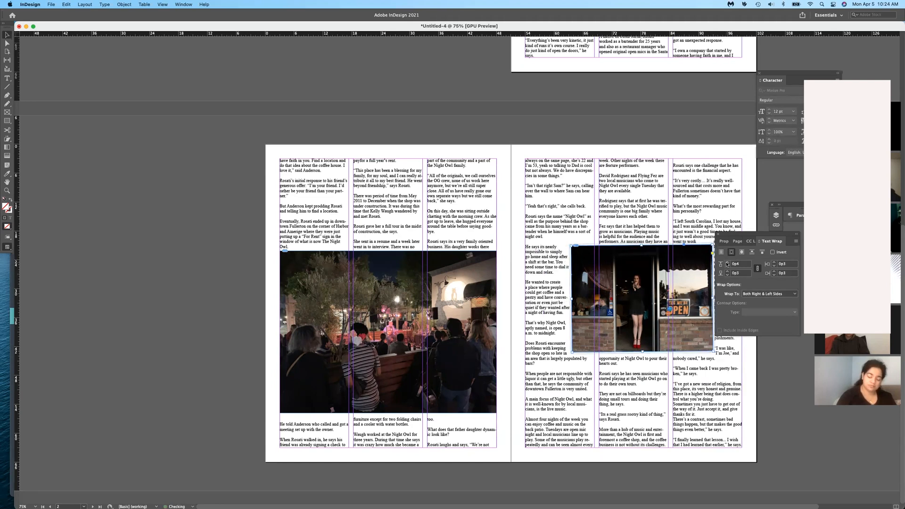
pyautogui.click(726, 263)
pyautogui.click(726, 263)
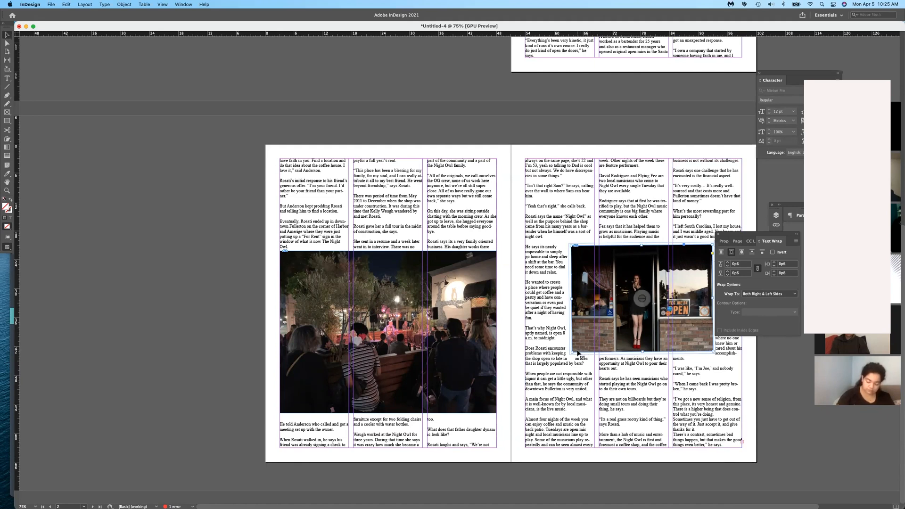
# Shrink the storefront photo slightly from its lower-left corner to about 28 picas wide and move the Text Wrap settings clear of page 3
pyautogui.click(615, 392)
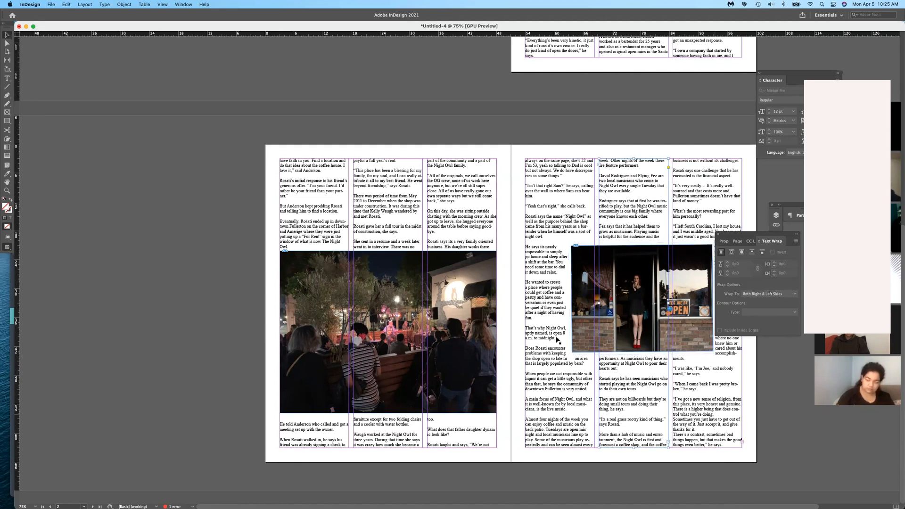
pyautogui.click(577, 356)
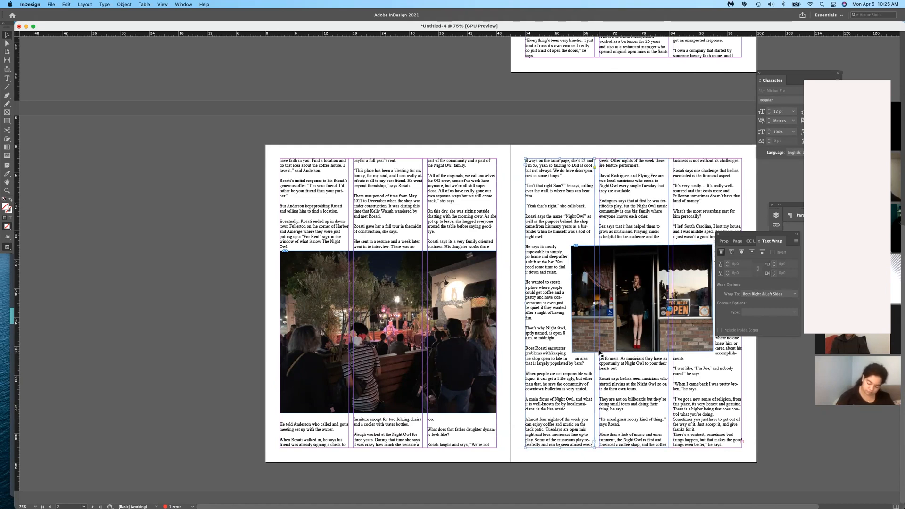
pyautogui.click(598, 254)
pyautogui.moveTo(571, 352); pyautogui.dragTo(575, 349)
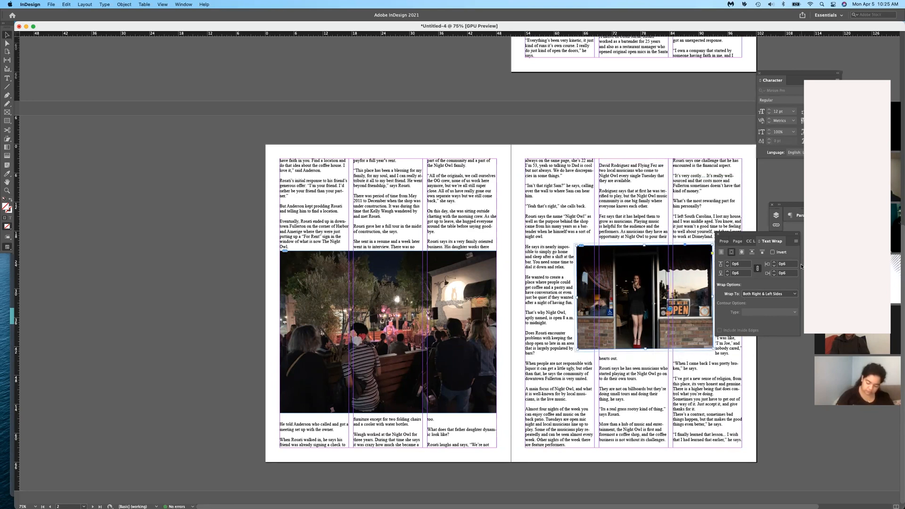
pyautogui.moveTo(762, 234); pyautogui.dragTo(805, 388)
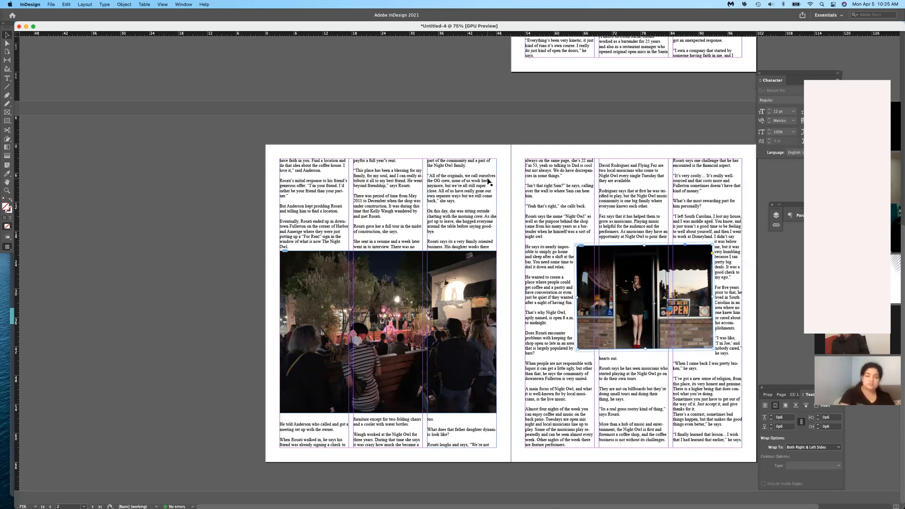
# Review the headline, photos and text flow across all three pages and deselect the storefront photo
pyautogui.scroll(3, 490, 165)
pyautogui.scroll(9, 490, 166)
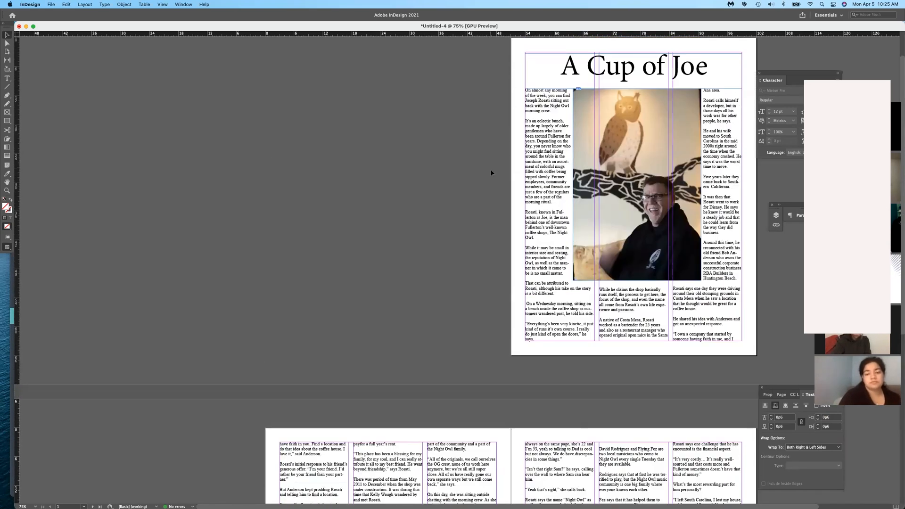
pyautogui.scroll(-12, 527, 196)
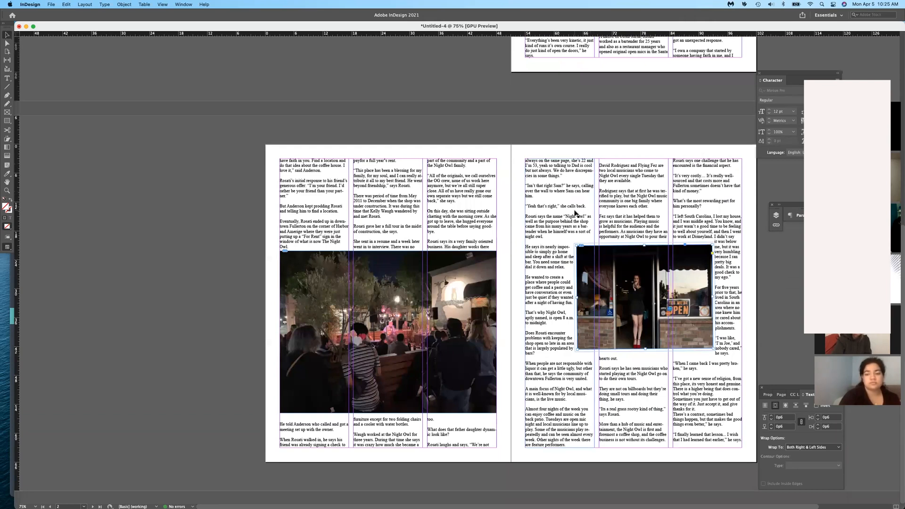
pyautogui.scroll(1, 531, 326)
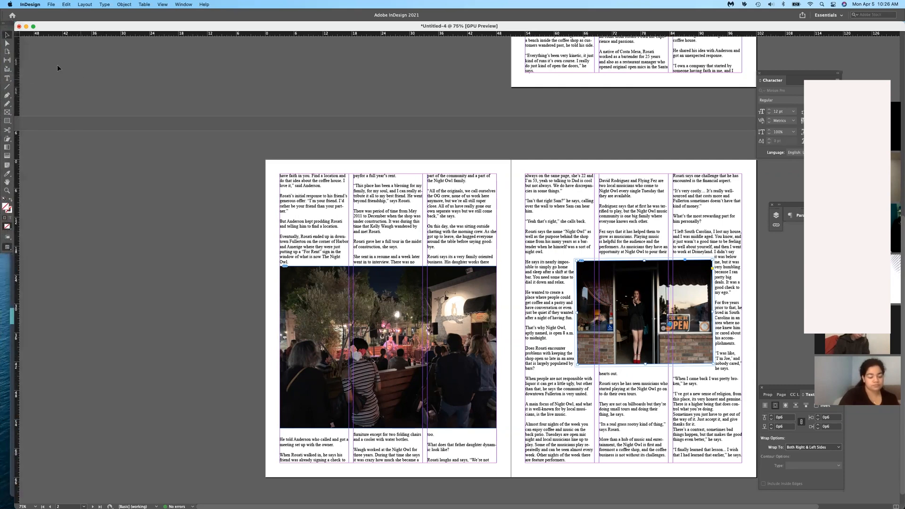
pyautogui.click(365, 164)
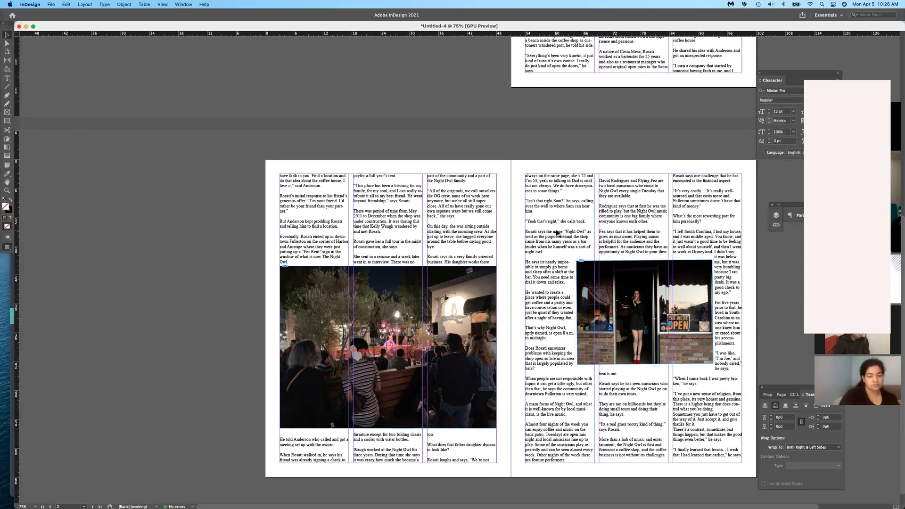